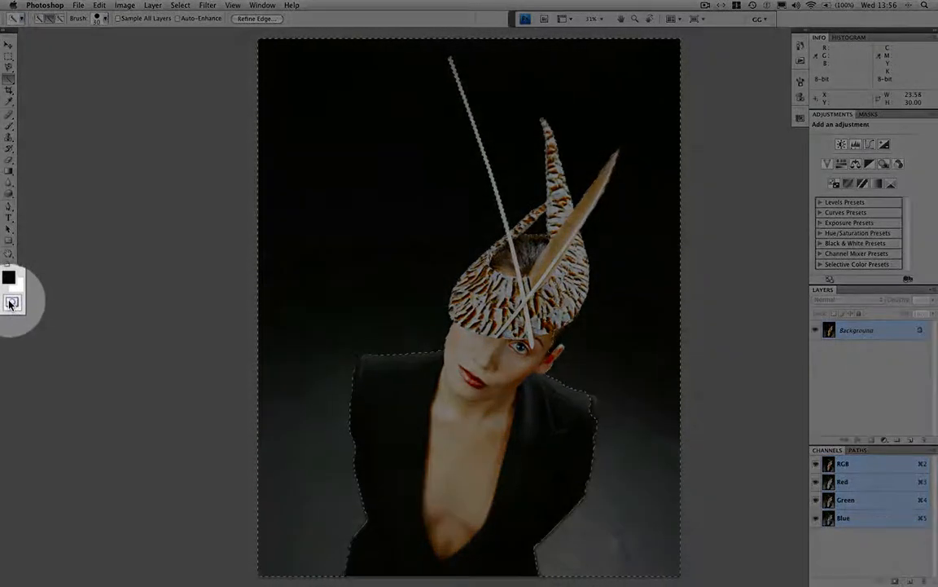
- Change the Quick Mask overlay color from red to pure green and display the background selection as a Quick Mask
{"action": "left_click", "coordinate": [12, 303]}
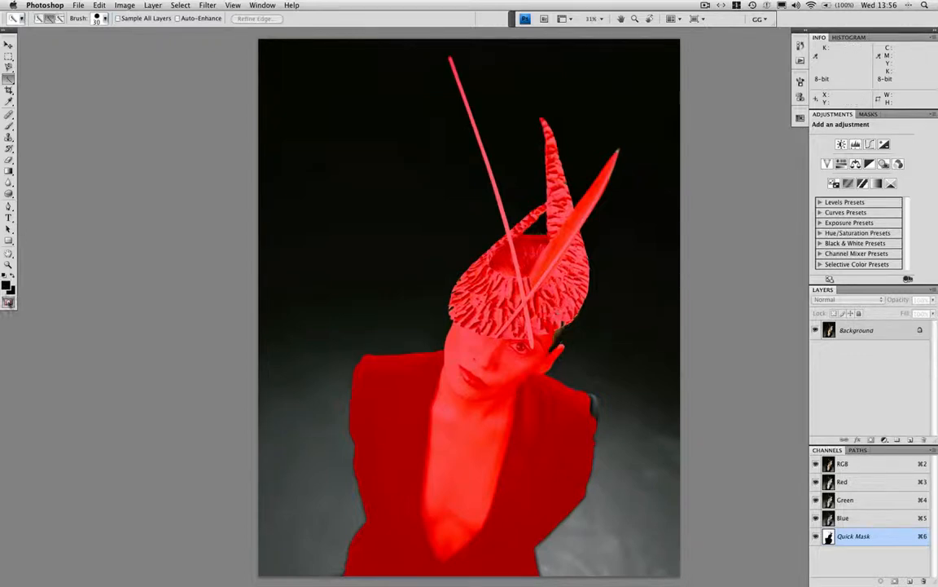
{"action": "double_click", "coordinate": [8, 302]}
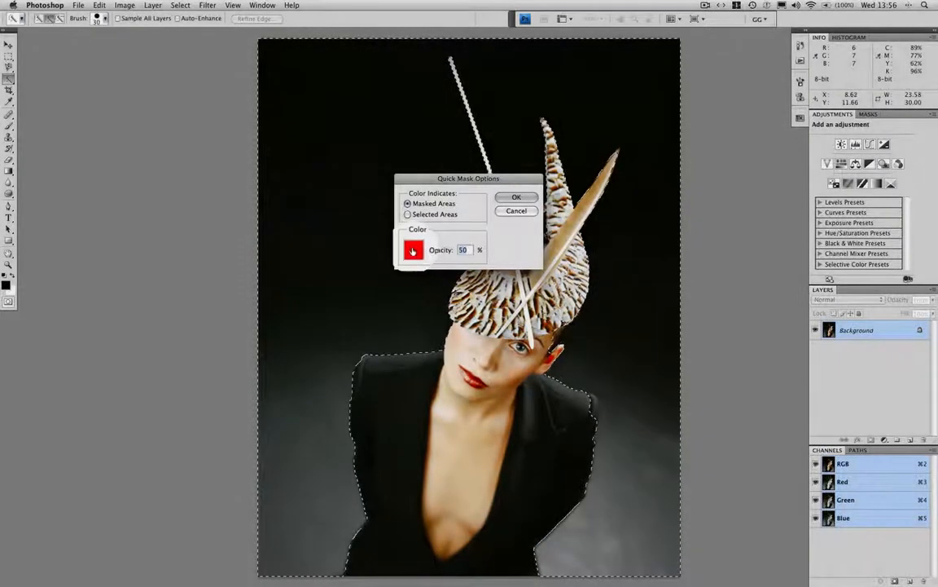
{"action": "left_click", "coordinate": [414, 251]}
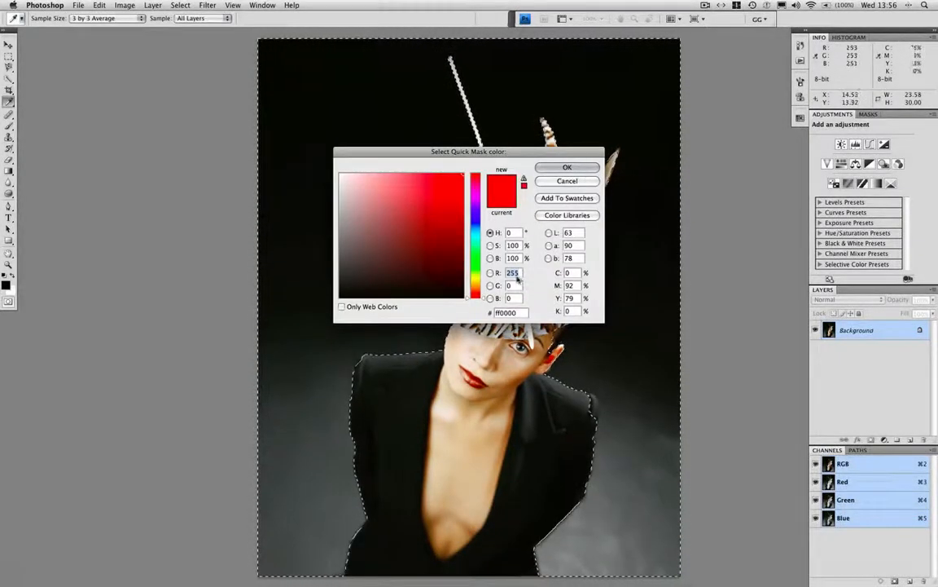
{"action": "type", "text": "0"}
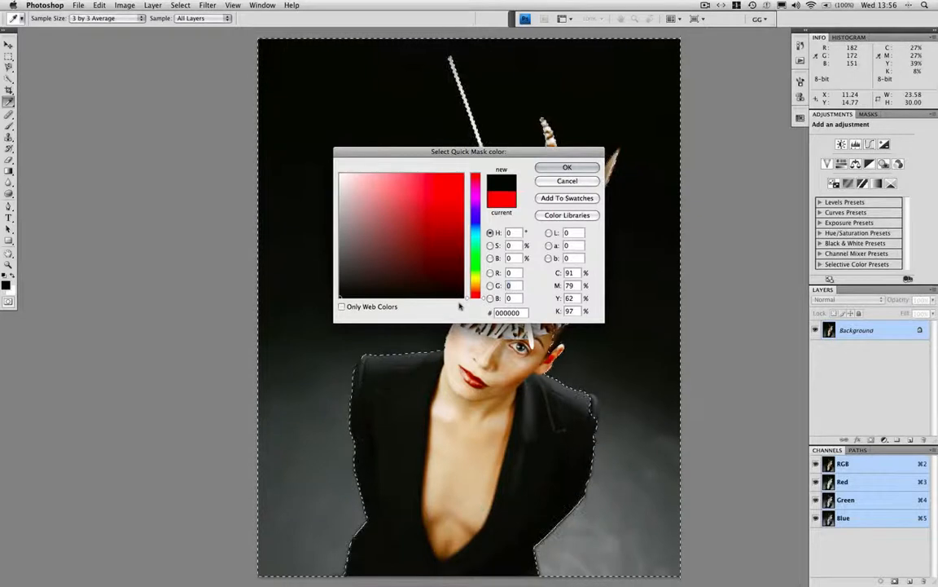
{"action": "left_click", "coordinate": [567, 168]}
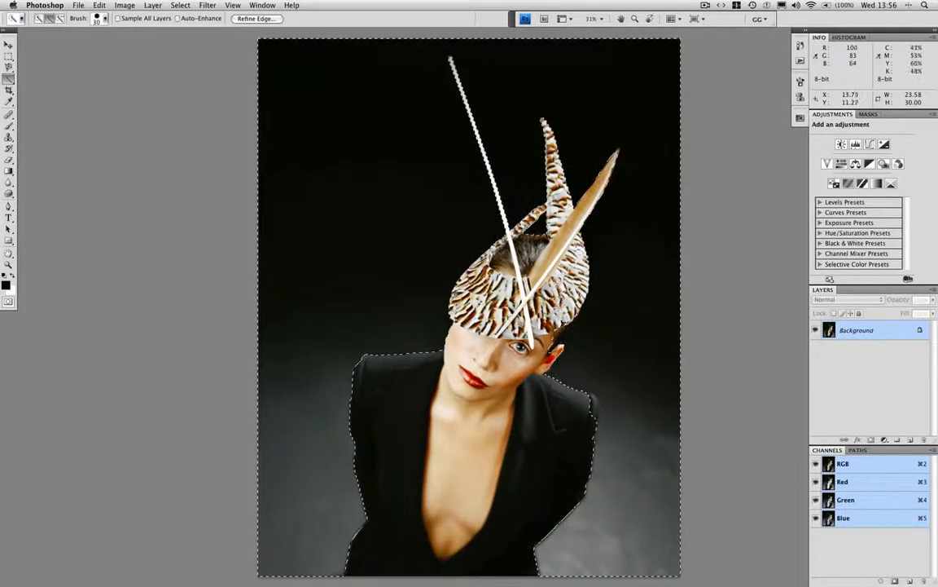
{"action": "key", "text": "q"}
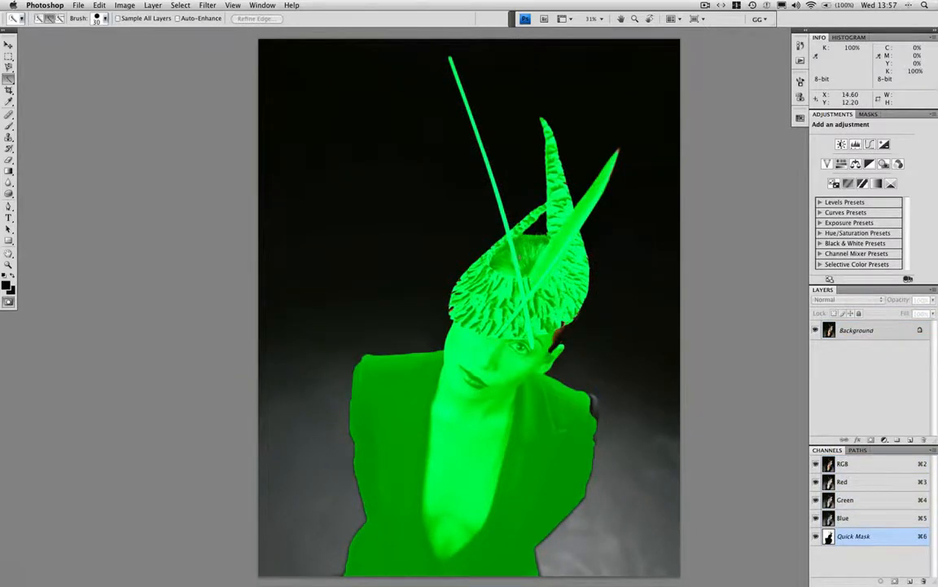
- Paint the uncovered hat, hair and shoulder areas into the mask with a hard brush, starting at 19 px with 100% opacity and flow
{"action": "key", "text": "super+1"}
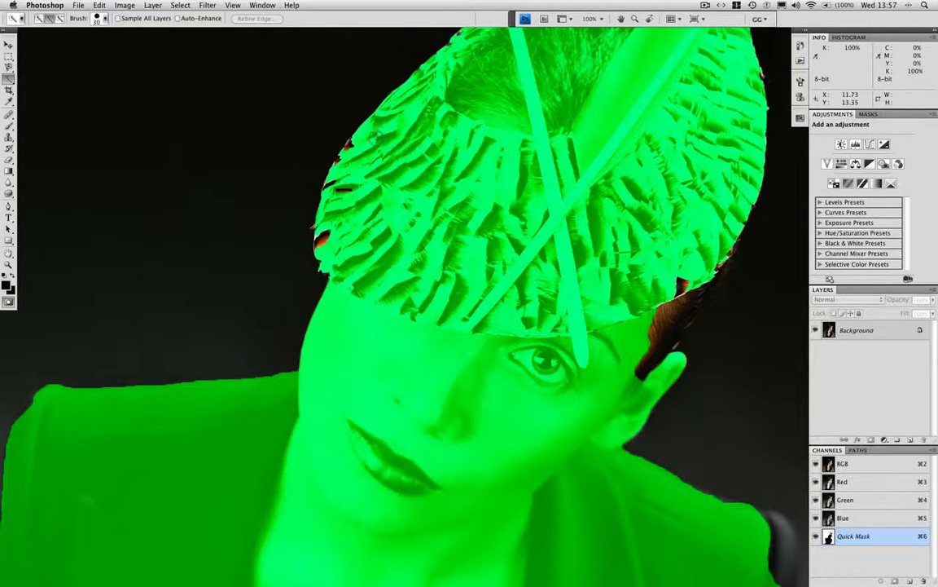
{"action": "key", "text": "b"}
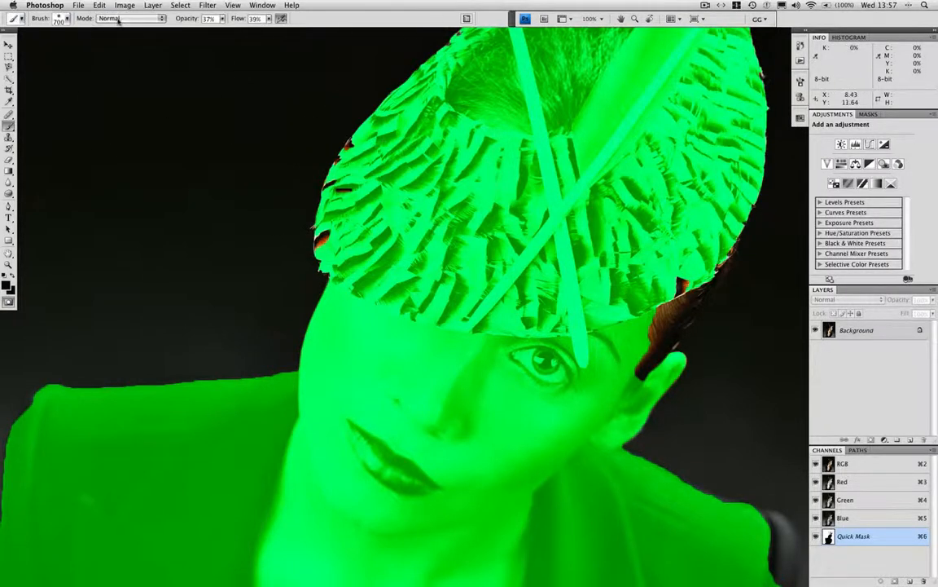
{"action": "left_click", "coordinate": [62, 18]}
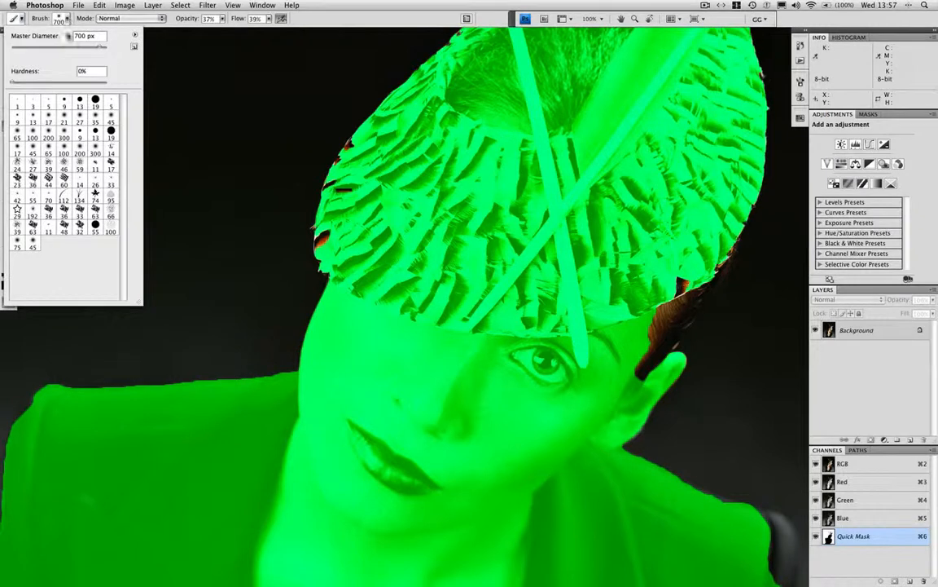
{"action": "left_click", "coordinate": [111, 131]}
{"action": "left_click", "coordinate": [223, 19]}
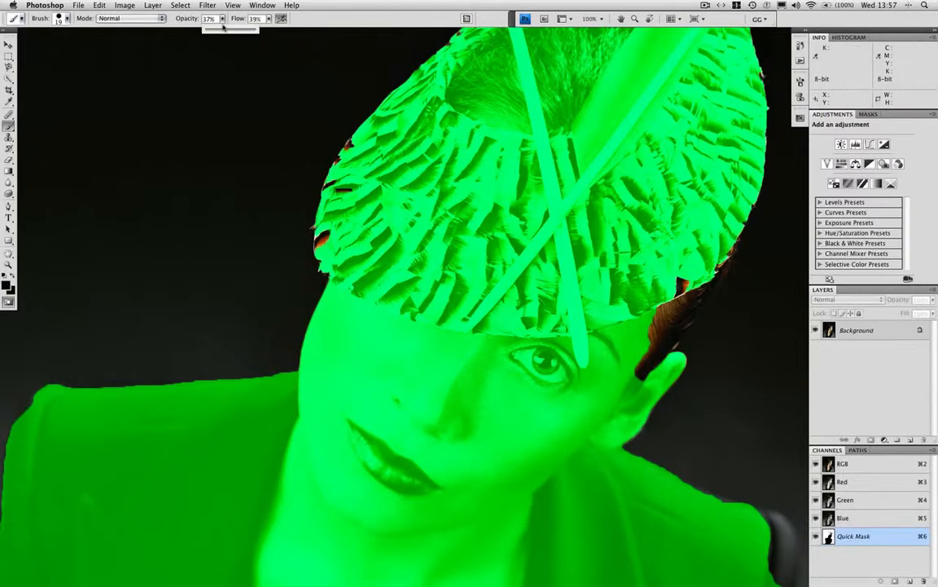
{"action": "mouse_move", "coordinate": [222, 27]}
{"action": "left_mouse_down"}
{"action": "mouse_move", "coordinate": [257, 28]}
{"action": "mouse_move", "coordinate": [307, 90]}
{"action": "left_mouse_up"}
{"action": "left_click", "coordinate": [269, 19]}
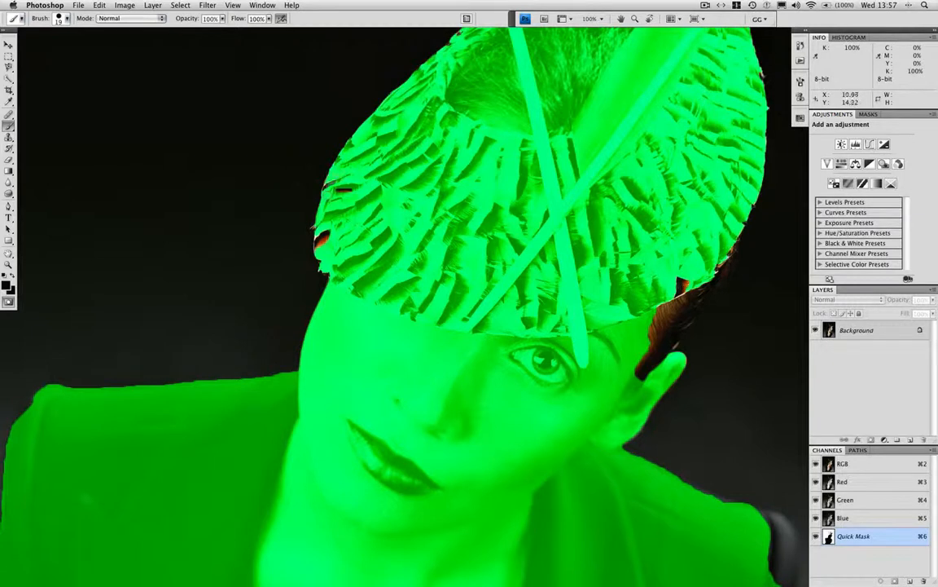
{"action": "left_click_drag", "start_coordinate": [325, 234], "coordinate": [320, 243]}
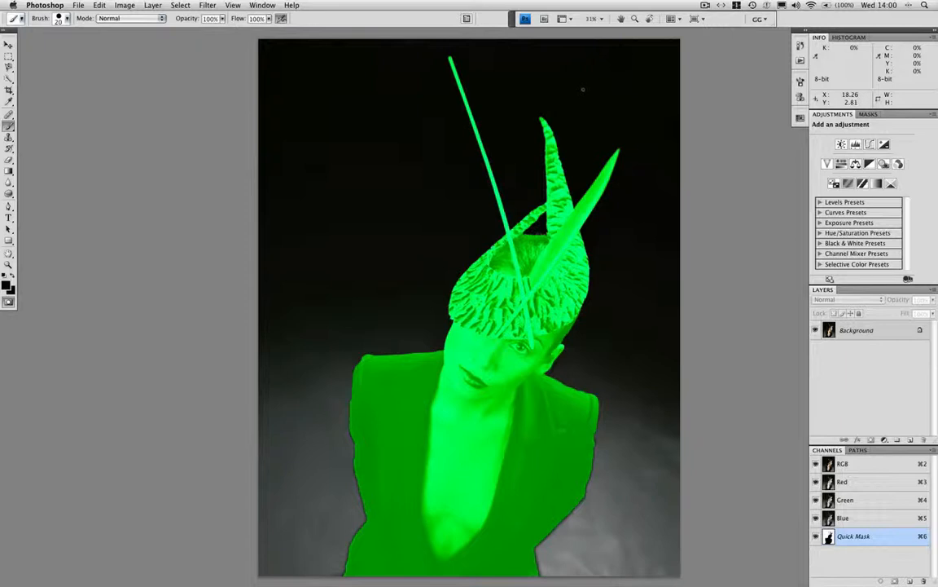
- Soften the Quick Mask edges with a Gaussian Blur of 2 pixels radius
{"action": "left_click", "coordinate": [209, 5]}
{"action": "mouse_move", "coordinate": [214, 90]}
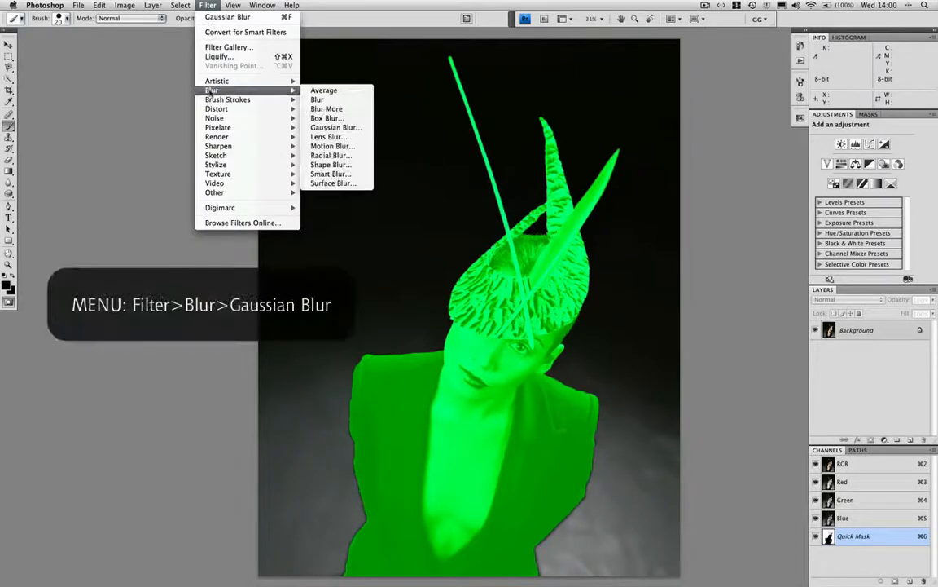
{"action": "left_click", "coordinate": [324, 129]}
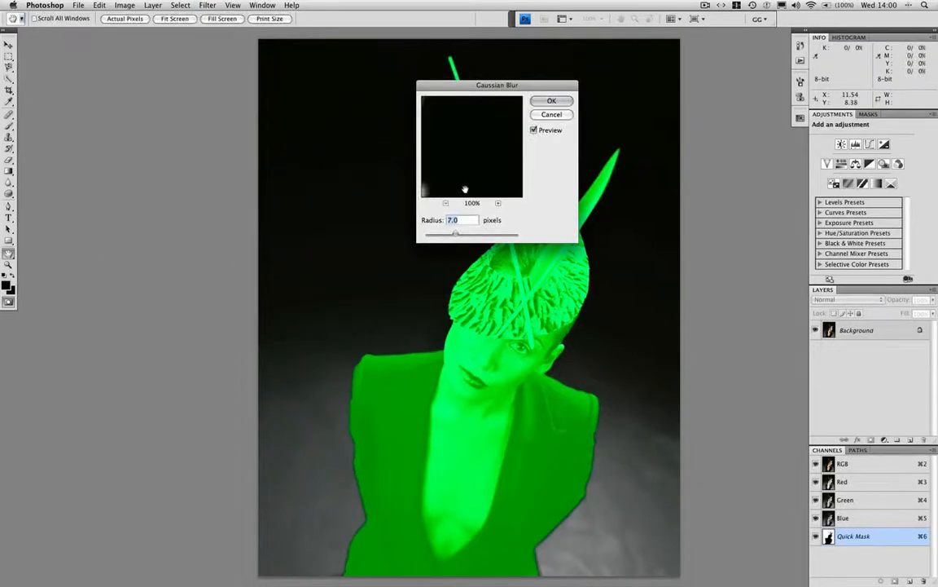
{"action": "key", "text": "alt+super+0"}
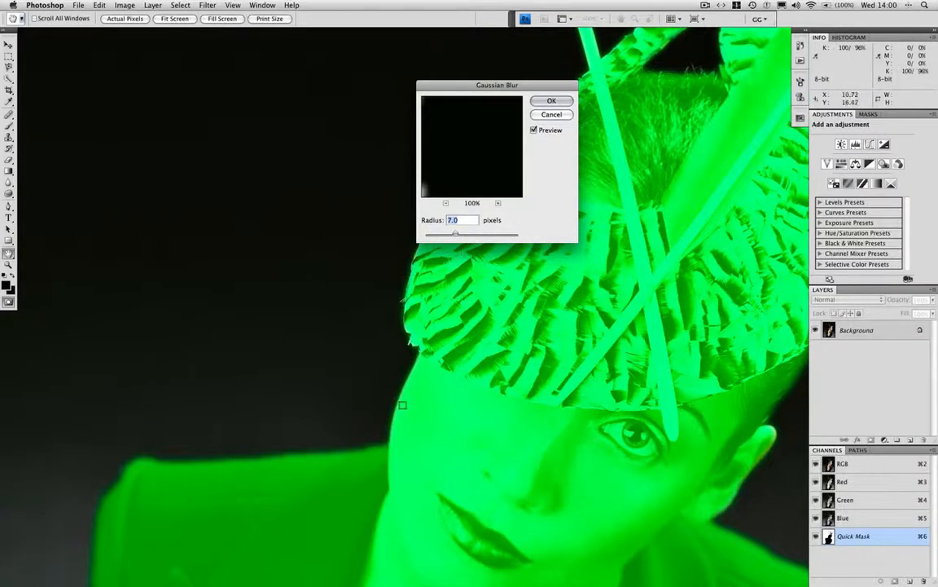
{"action": "type", "text": "2"}
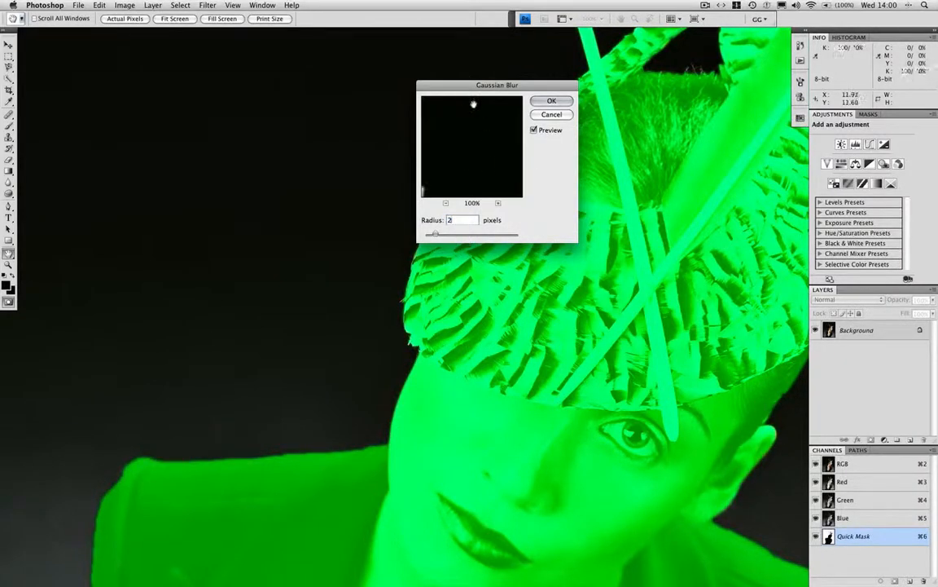
{"action": "left_click_drag", "start_coordinate": [419, 84], "coordinate": [159, 95]}
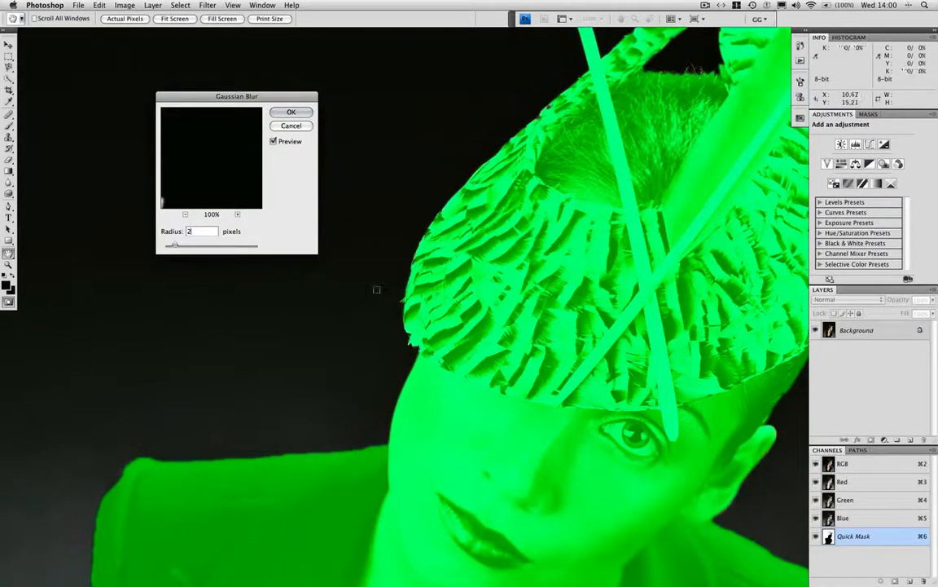
{"action": "left_click", "coordinate": [291, 111]}
- Set the History Brush source to the lightly blurred state of the mask
{"action": "key", "text": "b"}
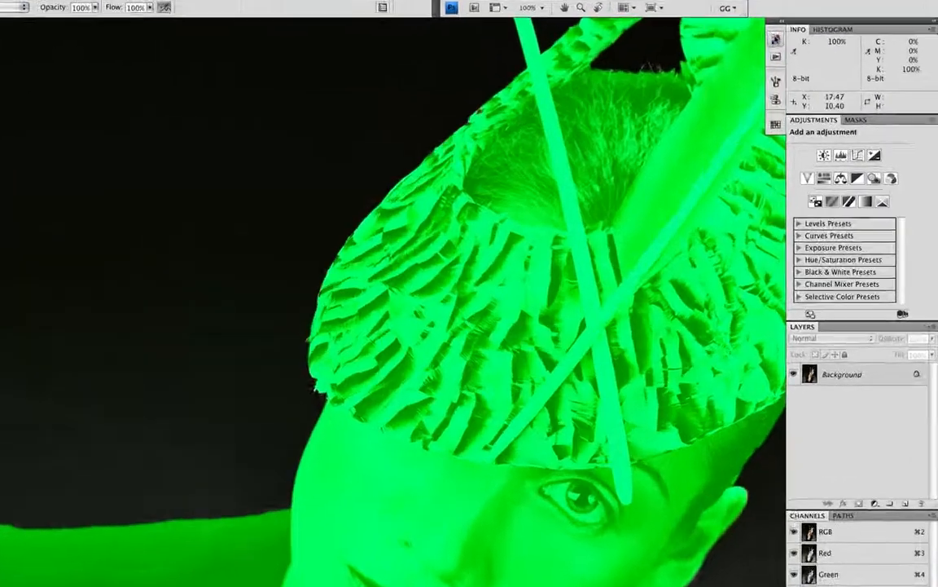
{"action": "left_click", "coordinate": [800, 46]}
{"action": "left_click", "coordinate": [567, 400]}
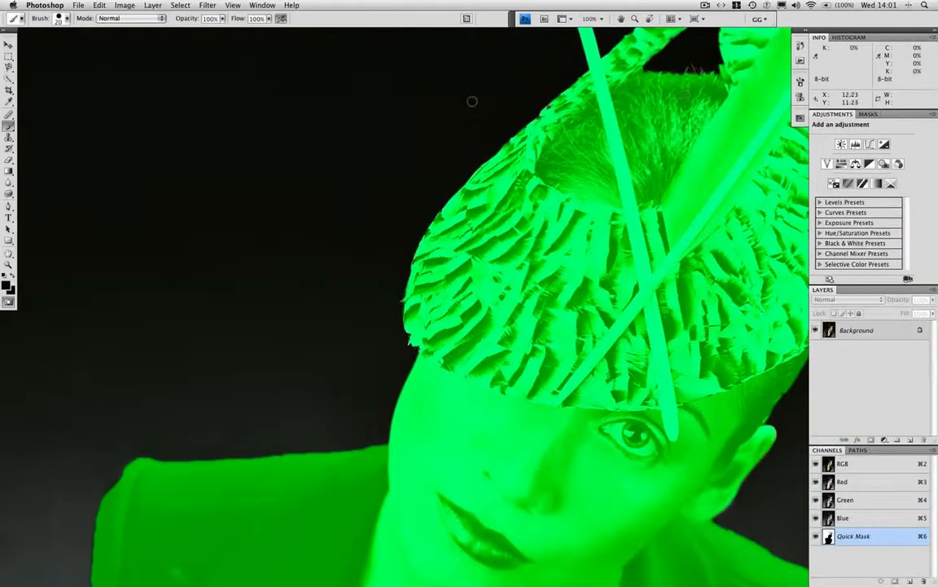
- Apply a second Gaussian Blur with a radius of 8 pixels to the Quick Mask
{"action": "key", "text": "super+minus"}
{"action": "key", "text": "super+minus"}
{"action": "key", "text": "super+minus"}
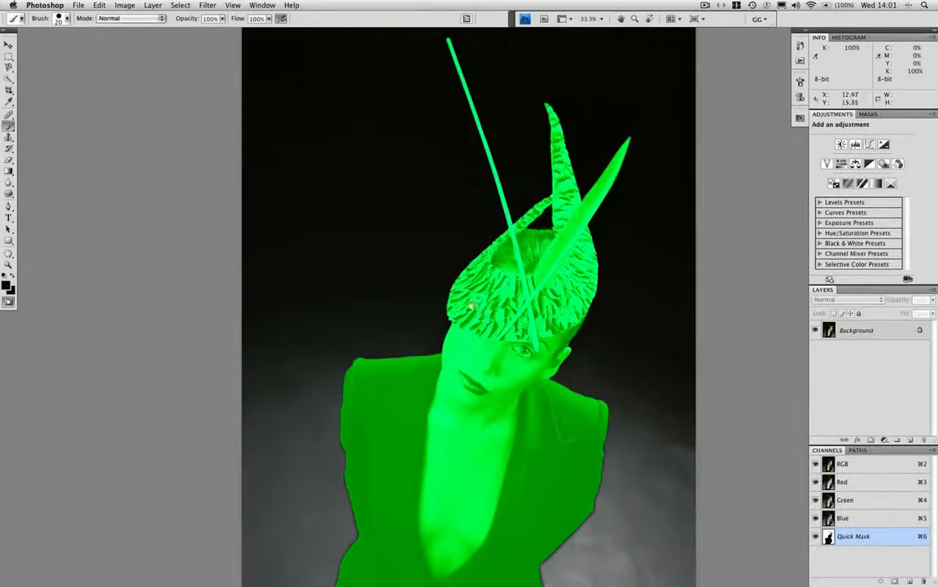
{"action": "left_click_drag", "start_coordinate": [472, 307], "coordinate": [458, 274]}
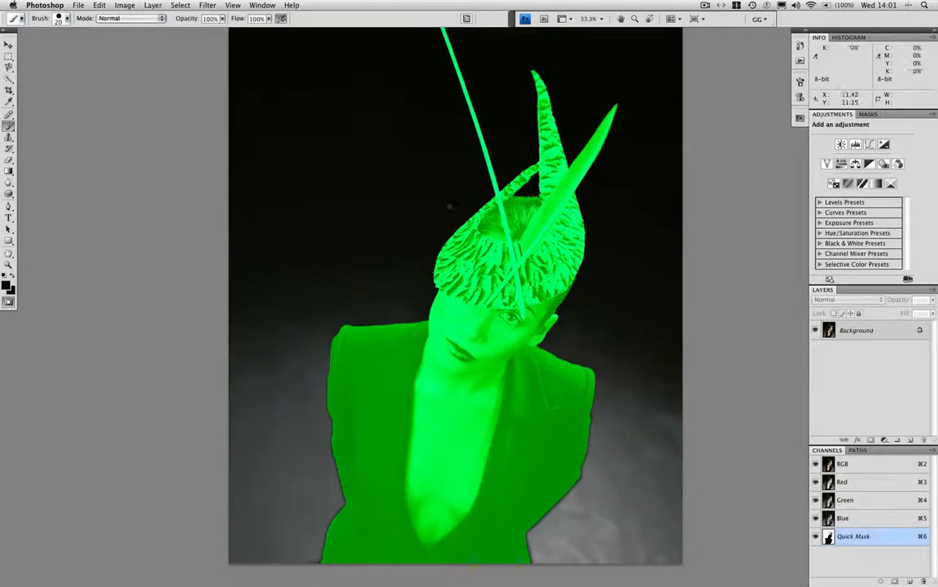
{"action": "left_click", "coordinate": [208, 5]}
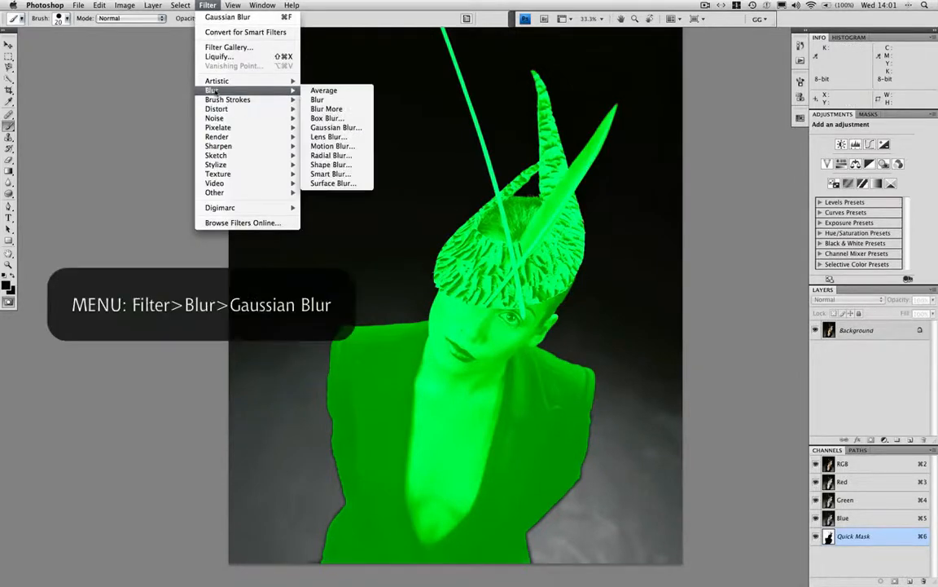
{"action": "mouse_move", "coordinate": [214, 90]}
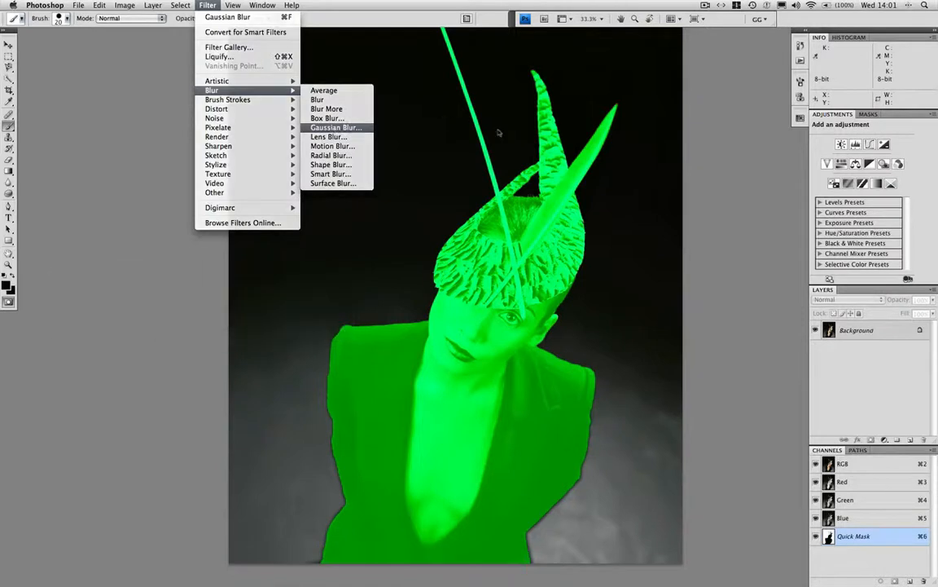
{"action": "left_click", "coordinate": [334, 128]}
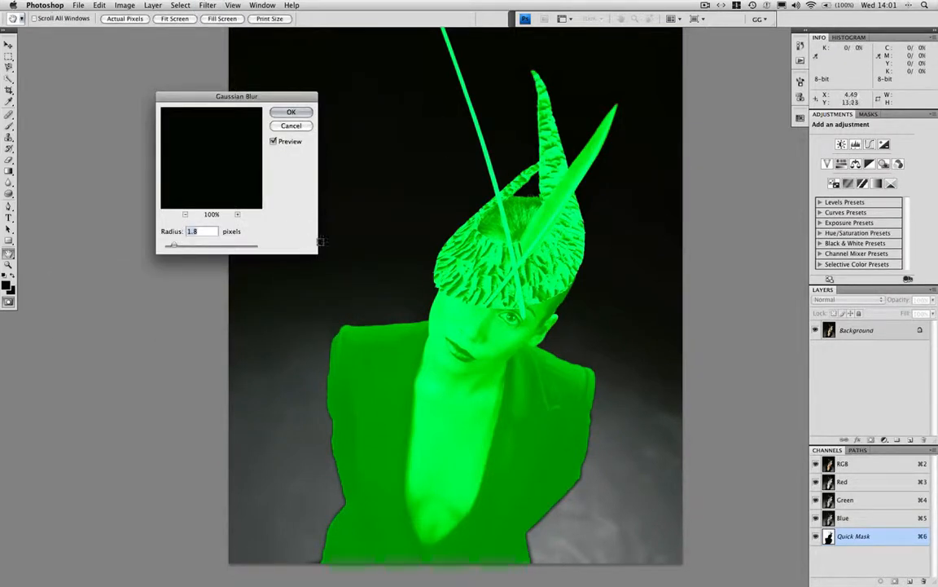
{"action": "type", "text": "8"}
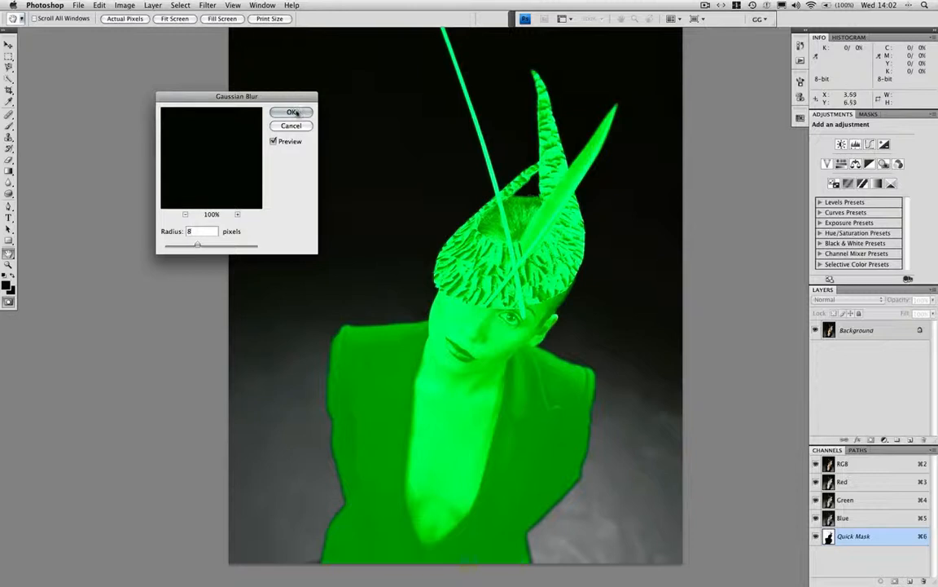
{"action": "left_click", "coordinate": [293, 113]}
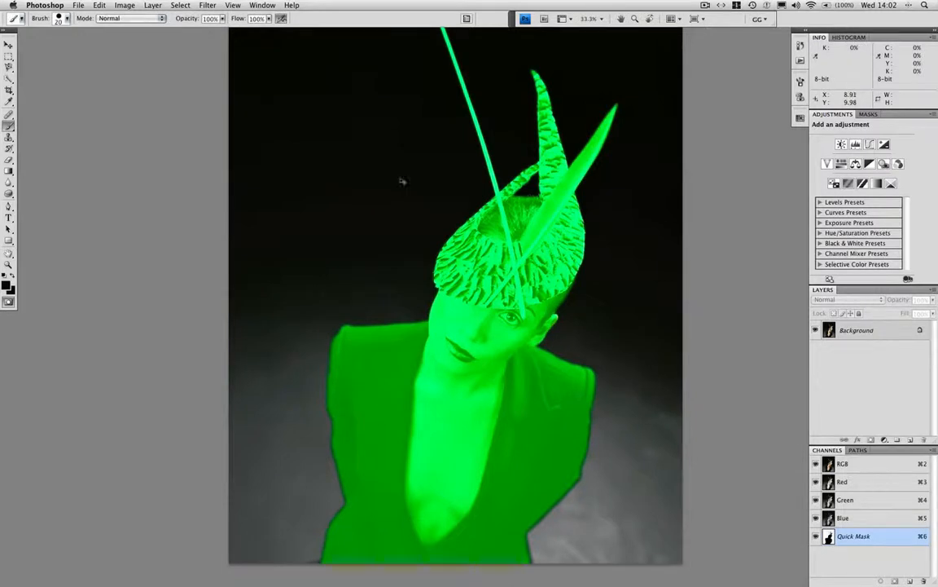
- Restore the crisper mask edge around the hat, feathers, face and neck with a soft History Brush up to 150 px
{"action": "key", "text": "super+1"}
{"action": "left_click_drag", "start_coordinate": [426, 261], "coordinate": [447, 290]}
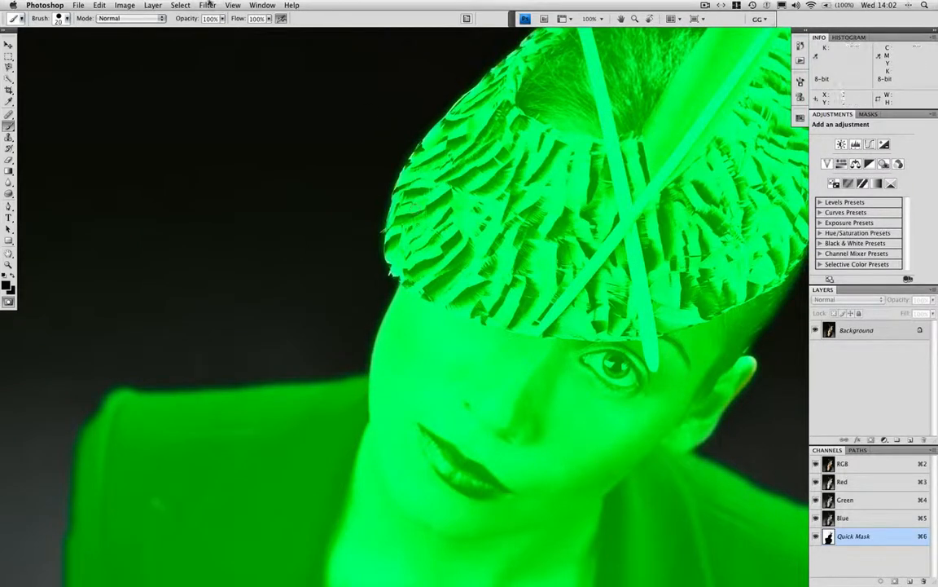
{"action": "key", "text": "y"}
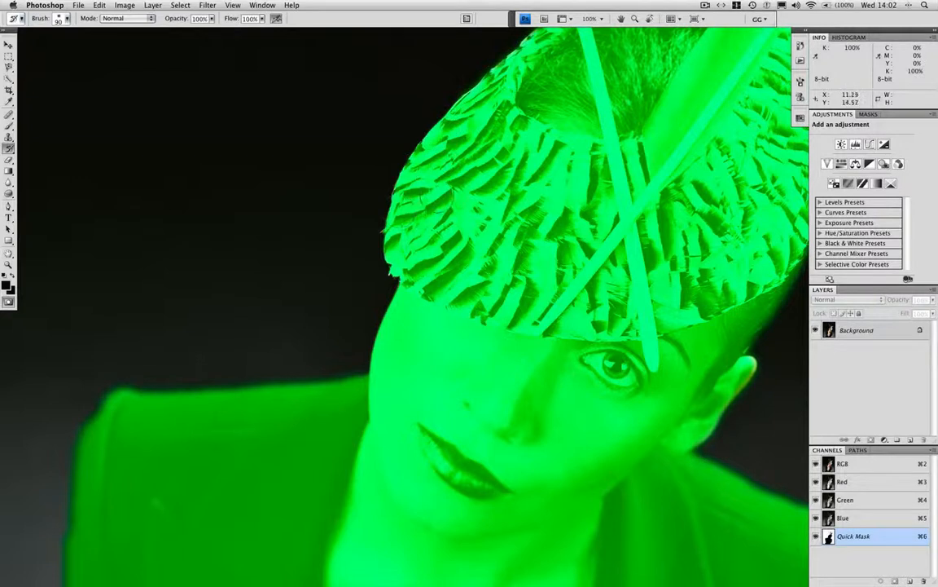
{"action": "key", "text": "super+minus"}
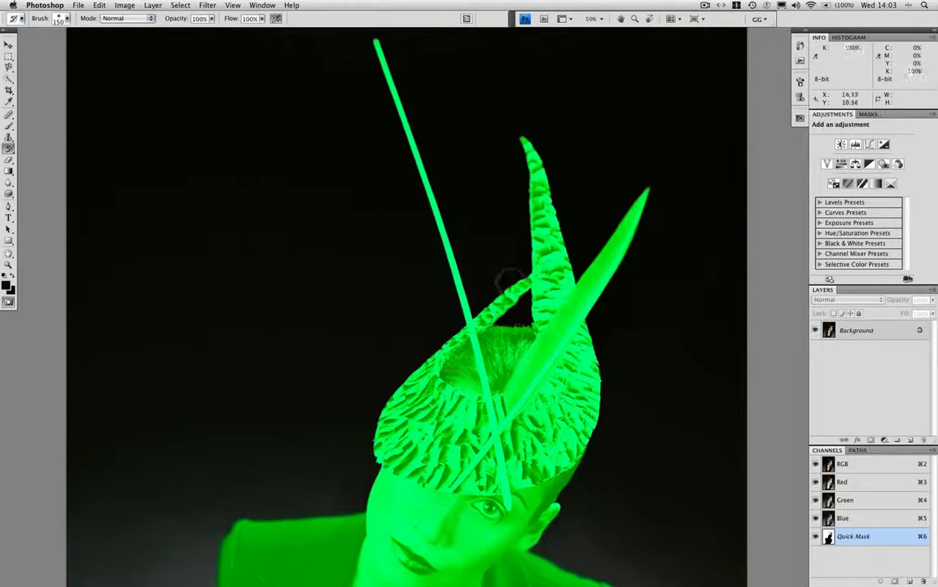
{"action": "scroll", "coordinate": [489, 269], "scroll_direction": "down", "scroll_amount": 4}
{"action": "scroll", "coordinate": [522, 235], "scroll_direction": "down", "scroll_amount": 7}
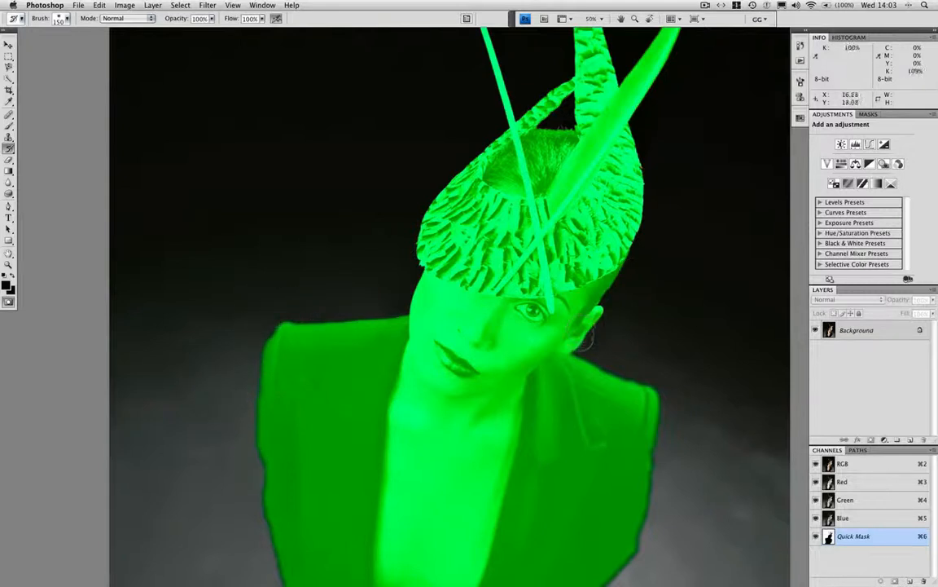
{"action": "left_click_drag", "start_coordinate": [598, 335], "coordinate": [610, 353]}
{"action": "left_click_drag", "start_coordinate": [514, 242], "coordinate": [512, 160]}
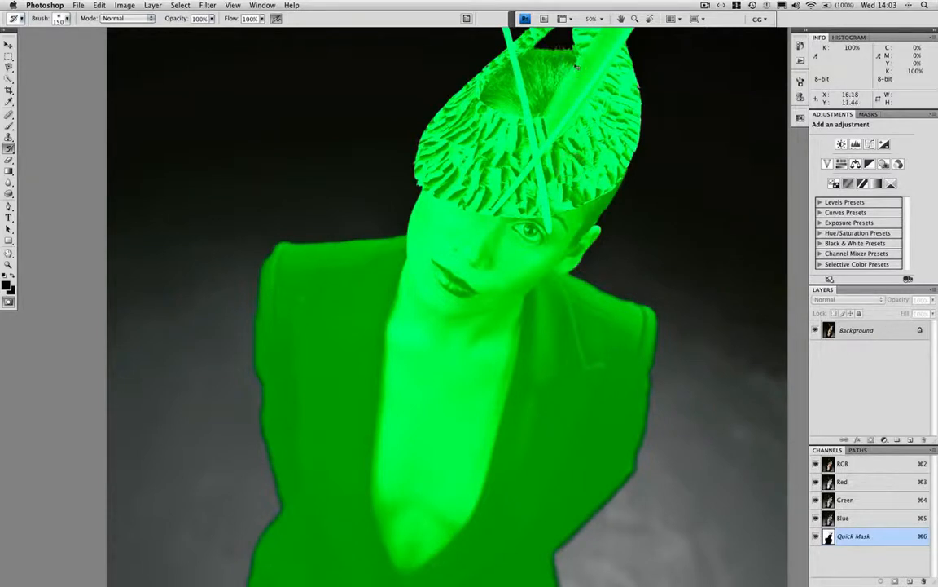
{"action": "key", "text": "super+minus"}
{"action": "scroll", "coordinate": [466, 85], "scroll_direction": "up", "scroll_amount": 5}
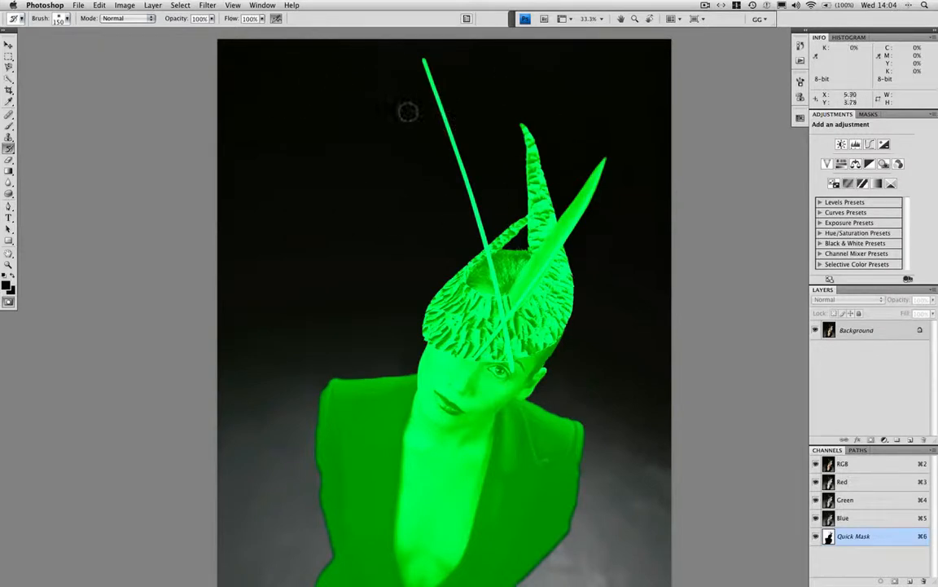
- Draw a linear black foreground-to-transparent gradient on the Quick Mask from the image's top edge down to the hat
{"action": "key", "text": "d"}
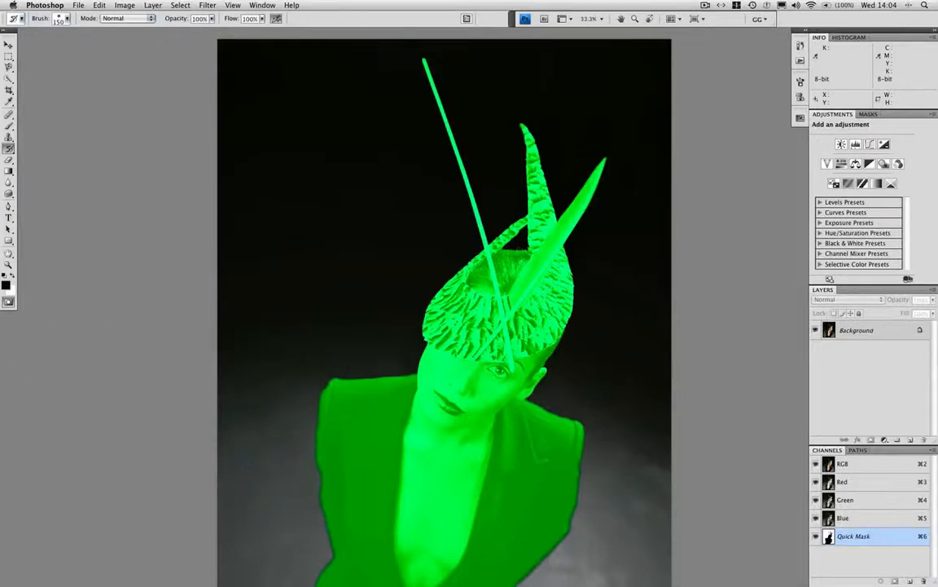
{"action": "key", "text": "g"}
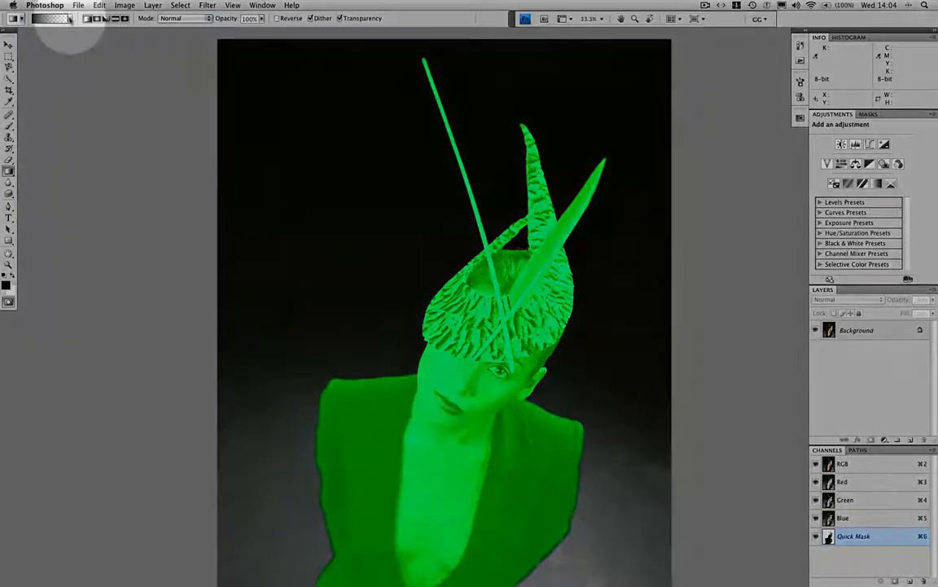
{"action": "left_click", "coordinate": [61, 18]}
{"action": "left_click", "coordinate": [31, 38]}
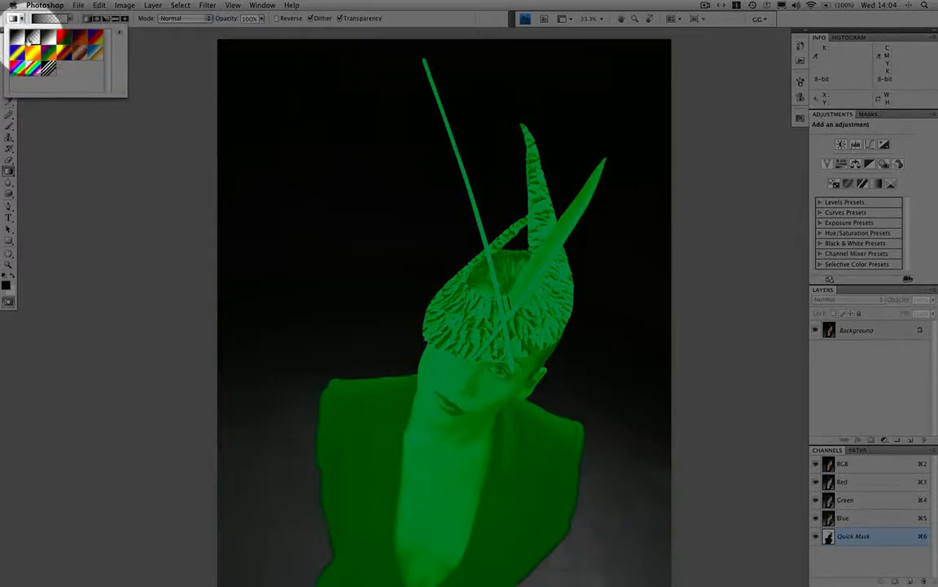
{"action": "left_click", "coordinate": [88, 19]}
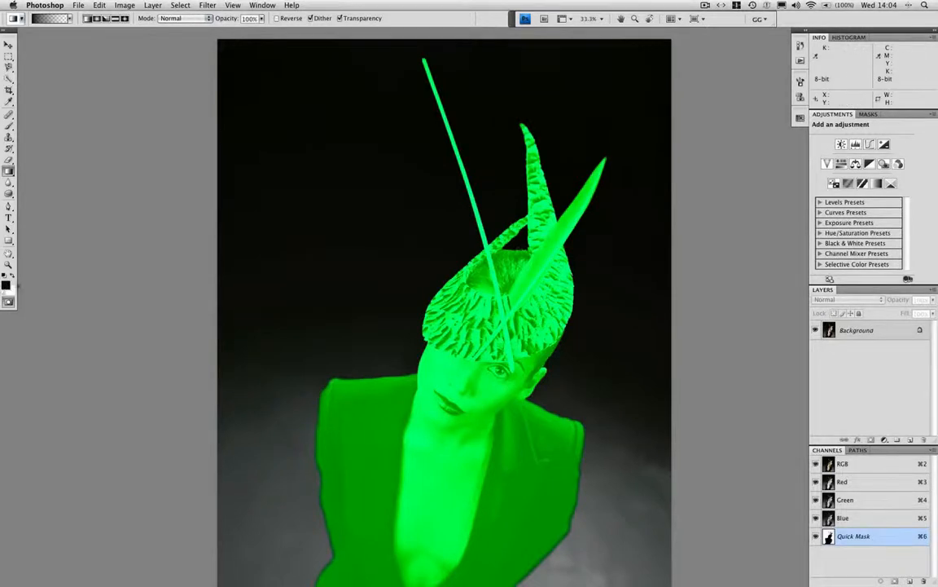
{"action": "left_click_drag", "start_coordinate": [437, 36], "coordinate": [441, 249]}
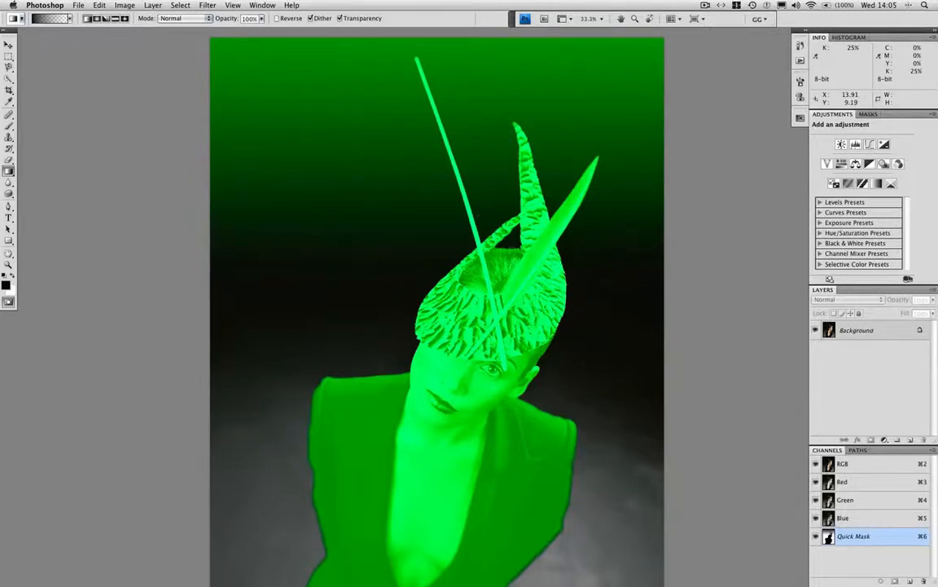
- Exit Quick Mask mode, save the selection as a new channel named floor, and deselect
{"action": "key", "text": "q"}
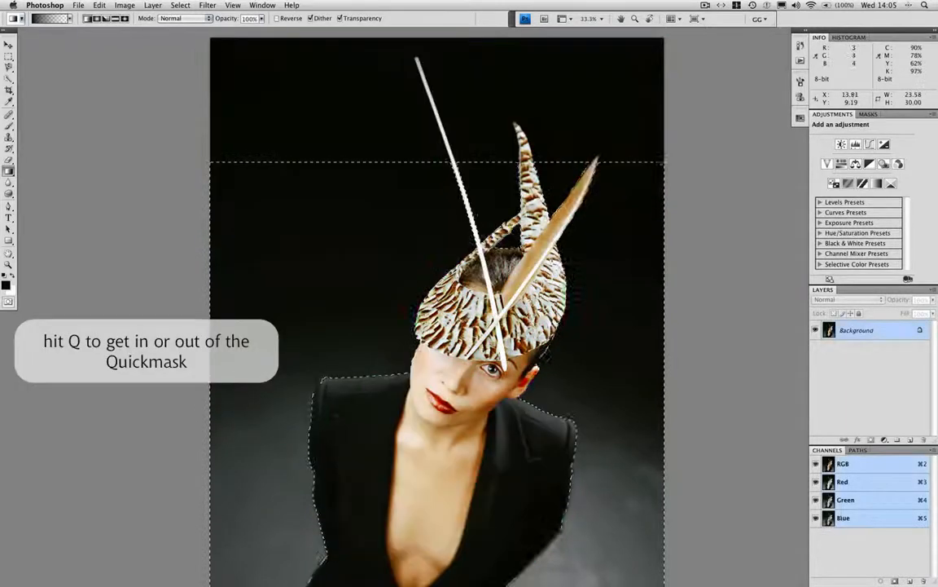
{"action": "left_click", "coordinate": [181, 5]}
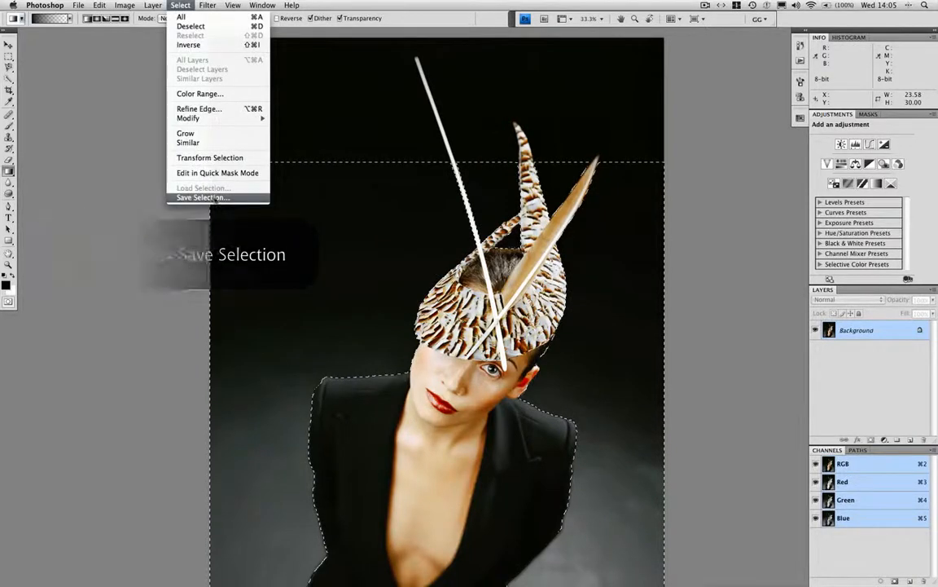
{"action": "left_click", "coordinate": [204, 197]}
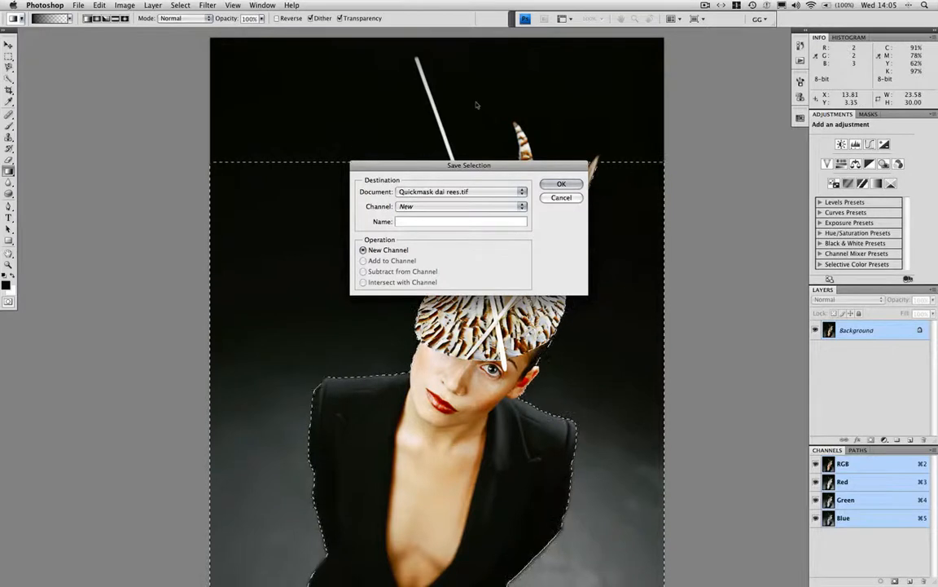
{"action": "type", "text": "floor"}
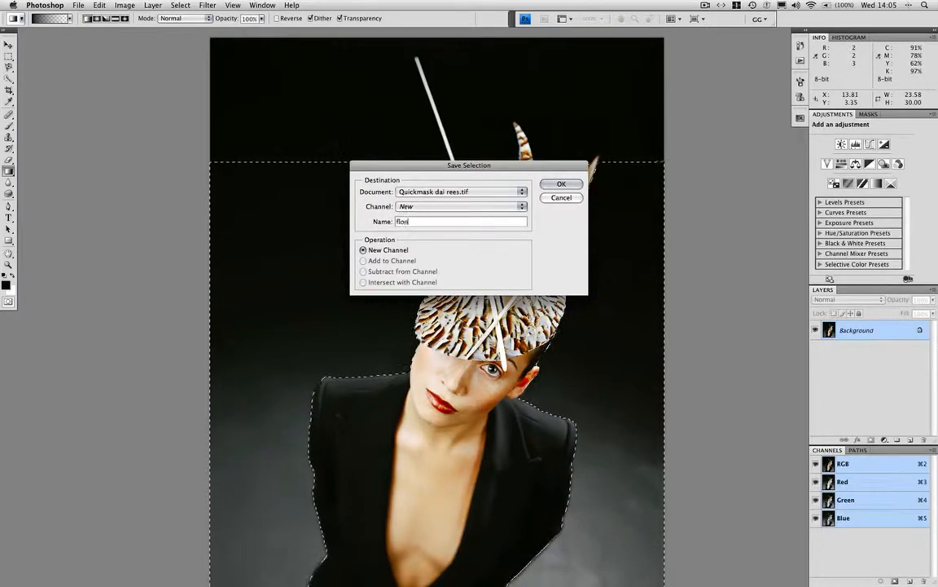
{"action": "key", "text": "Return"}
{"action": "key", "text": "super+d"}
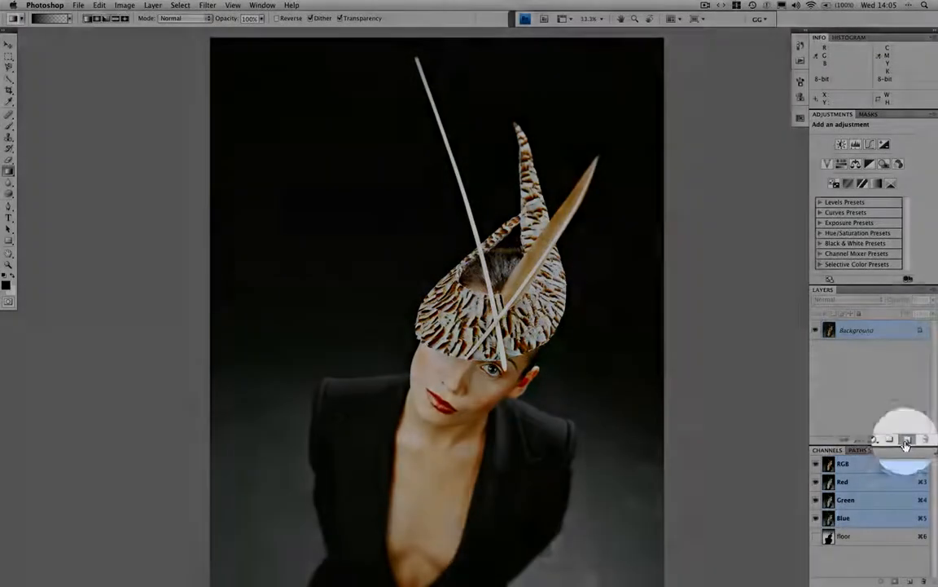
- Create a new layer above the Background and fill it with black at 100% opacity in Normal mode
{"action": "left_click", "coordinate": [910, 440]}
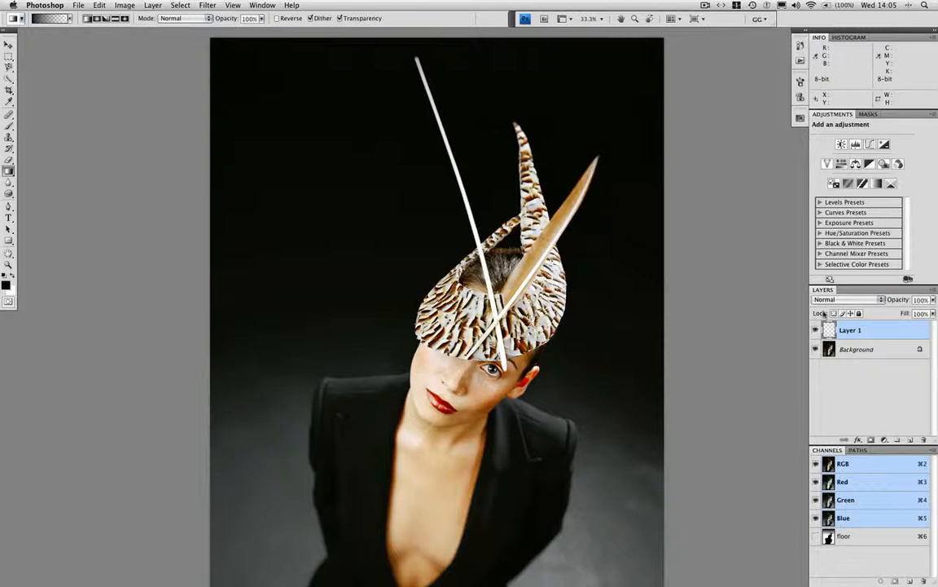
{"action": "left_click", "coordinate": [98, 5]}
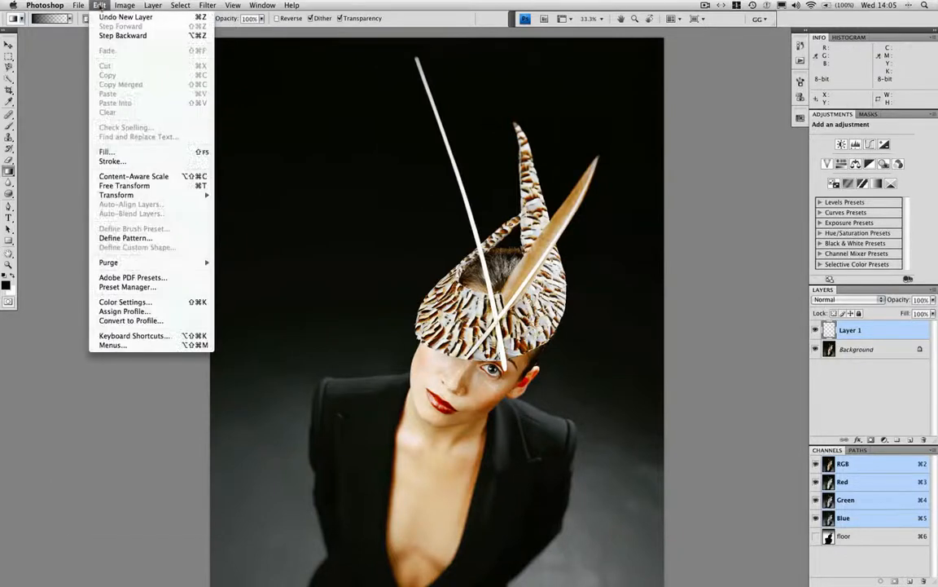
{"action": "left_click", "coordinate": [106, 152]}
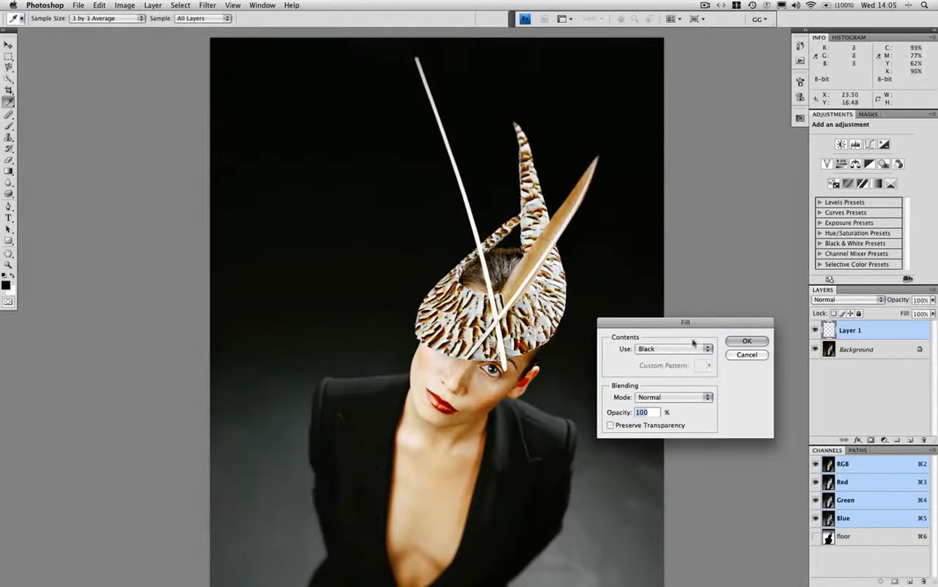
{"action": "left_click", "coordinate": [724, 337]}
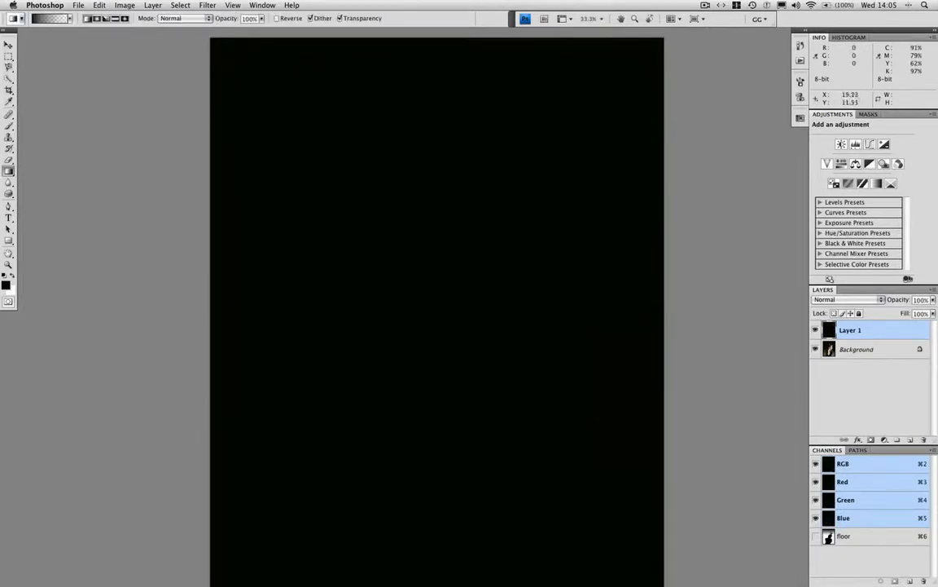
{"action": "left_click", "coordinate": [180, 7]}
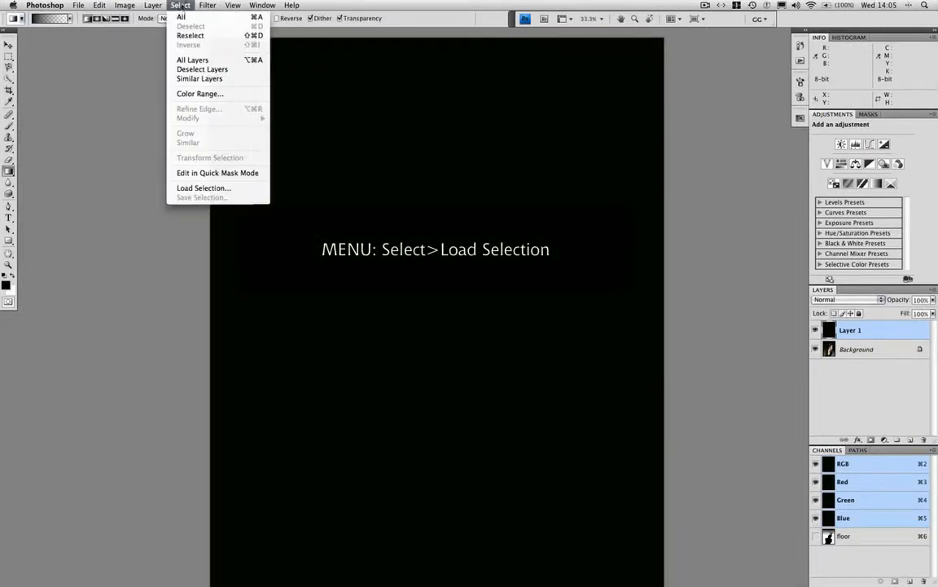
{"action": "left_click", "coordinate": [242, 189]}
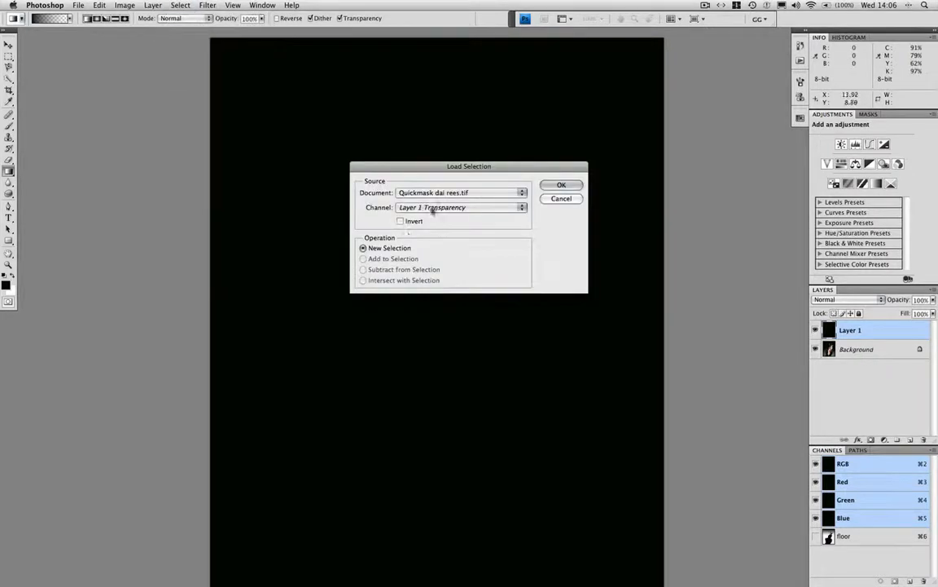
{"action": "left_click", "coordinate": [415, 206]}
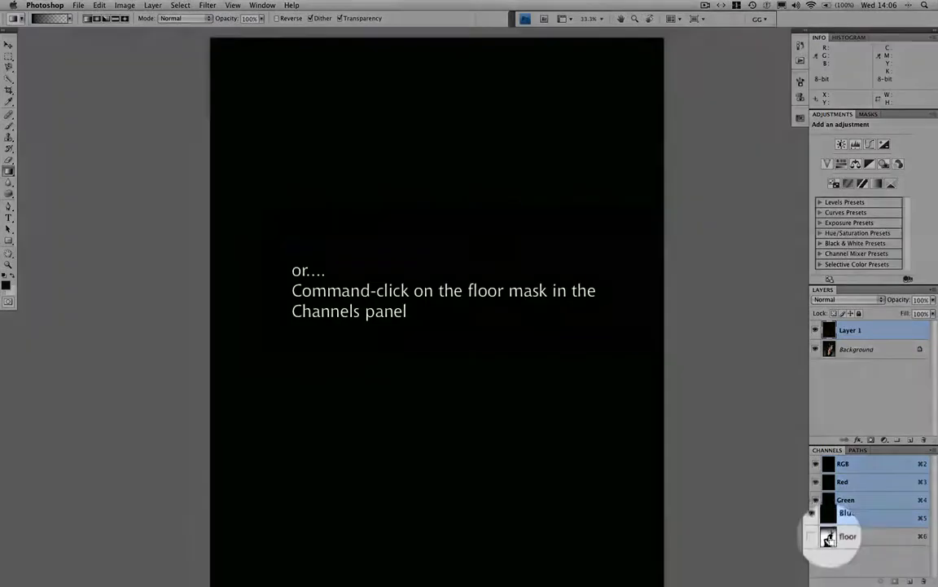
- Load the floor channel as a selection and use it to add a layer mask to the black layer
{"action": "left_click", "coordinate": [828, 537], "text": "super"}
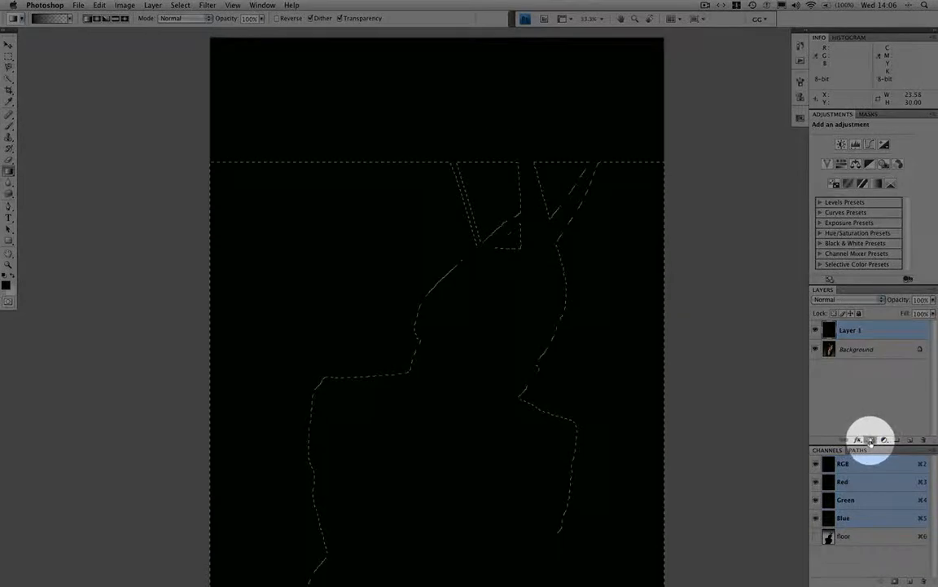
{"action": "left_click", "coordinate": [871, 440]}
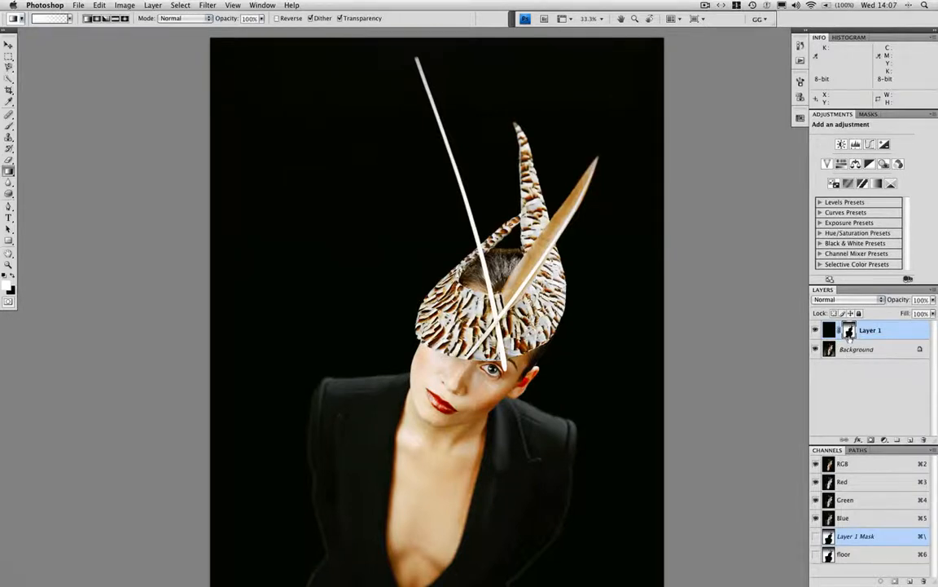
- Set the History Brush source to the Add Layer Mask state
{"action": "left_click_drag", "start_coordinate": [404, 299], "coordinate": [410, 192]}
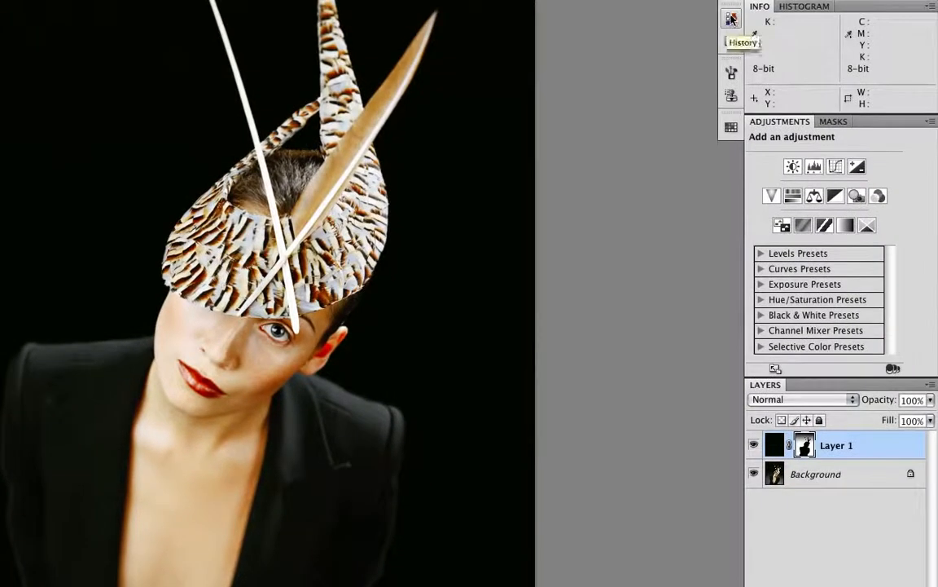
{"action": "left_click", "coordinate": [732, 18]}
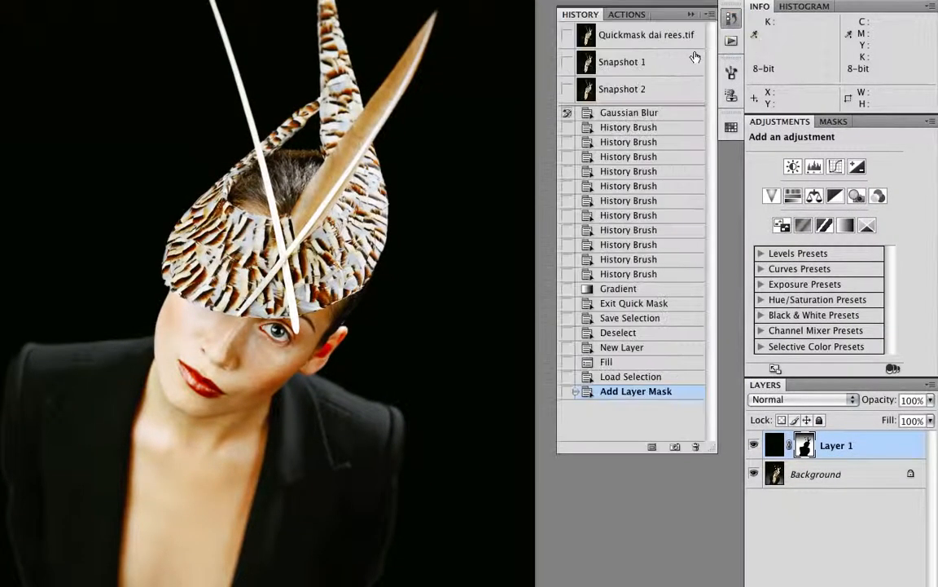
{"action": "left_click", "coordinate": [567, 392]}
{"action": "left_click", "coordinate": [489, 359]}
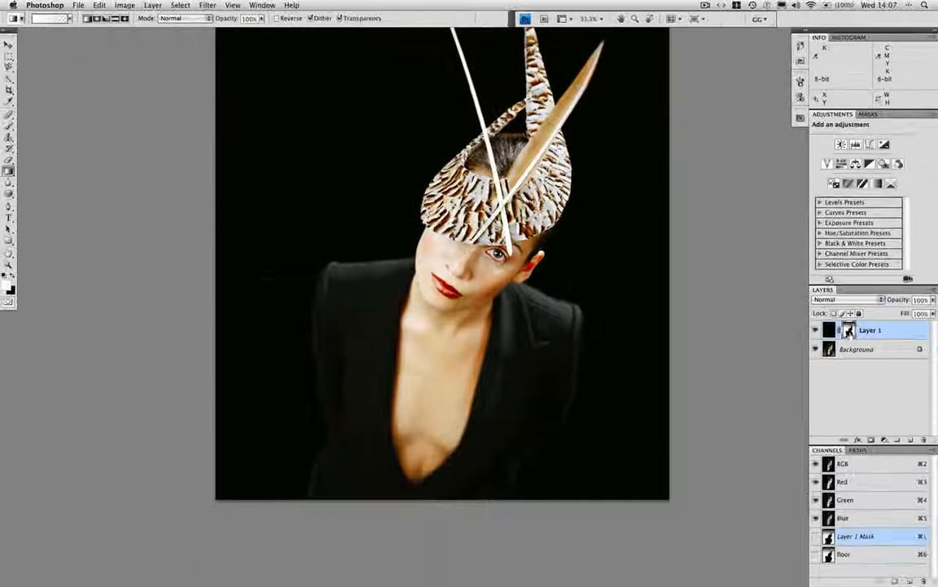
- Apply the Maximum filter with a radius of 8 pixels to the black layer's mask
{"action": "left_click", "coordinate": [208, 6]}
{"action": "mouse_move", "coordinate": [245, 193]}
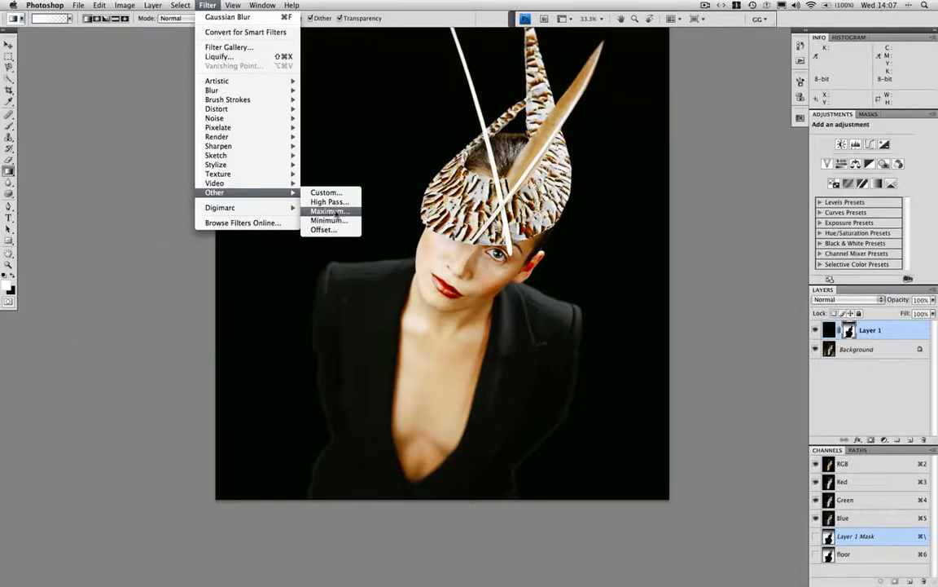
{"action": "left_click", "coordinate": [330, 211]}
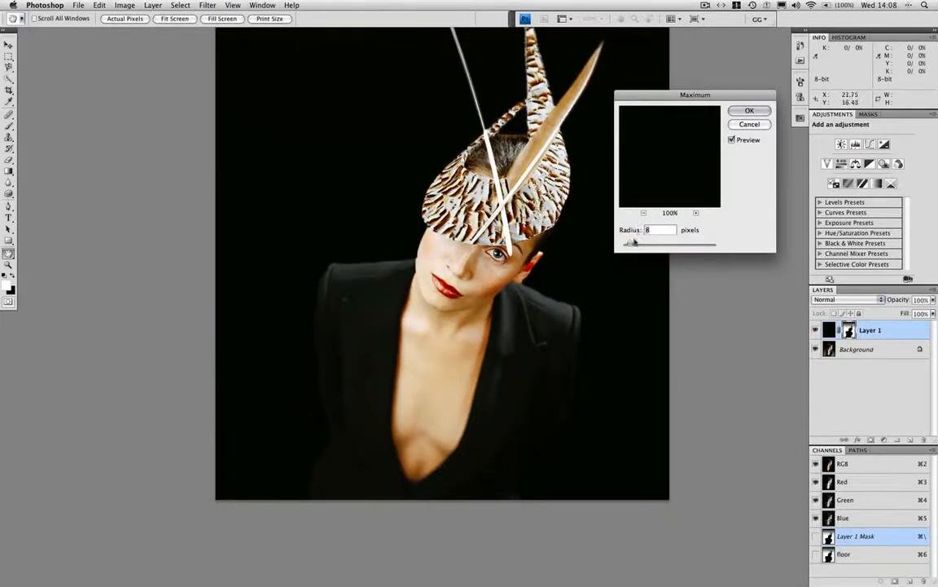
{"action": "left_click", "coordinate": [751, 111]}
{"action": "key", "text": "g"}
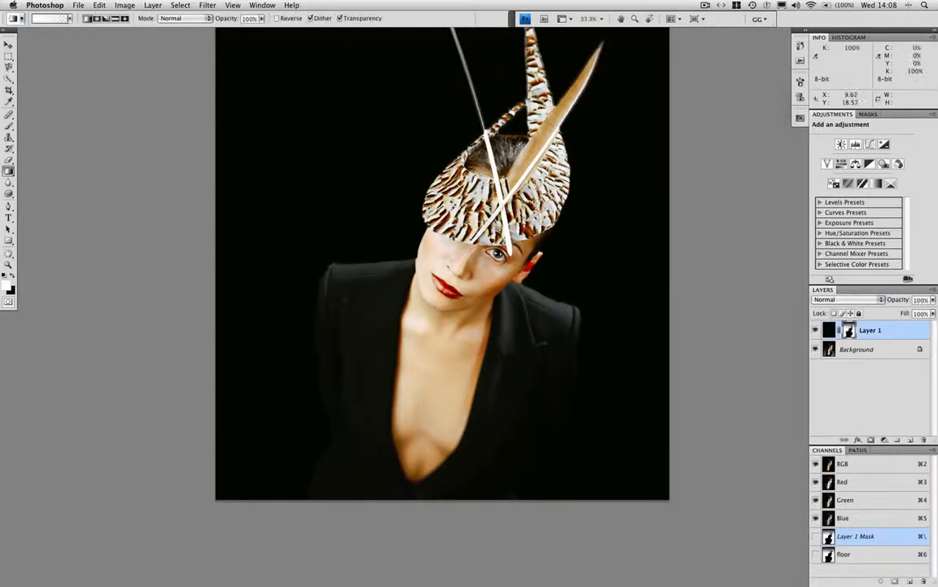
- Restore the earlier mask edge along the face and both sides of the hat with a 150 px History Brush
{"action": "key", "text": "super+plus"}
{"action": "key", "text": "super+plus"}
{"action": "key", "text": "super+plus"}
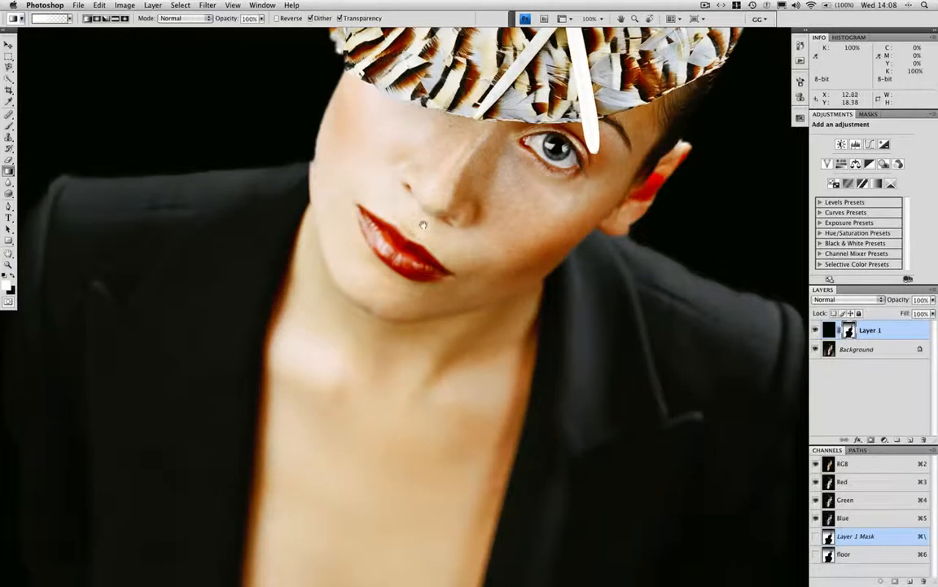
{"action": "left_click_drag", "start_coordinate": [476, 328], "coordinate": [605, 403]}
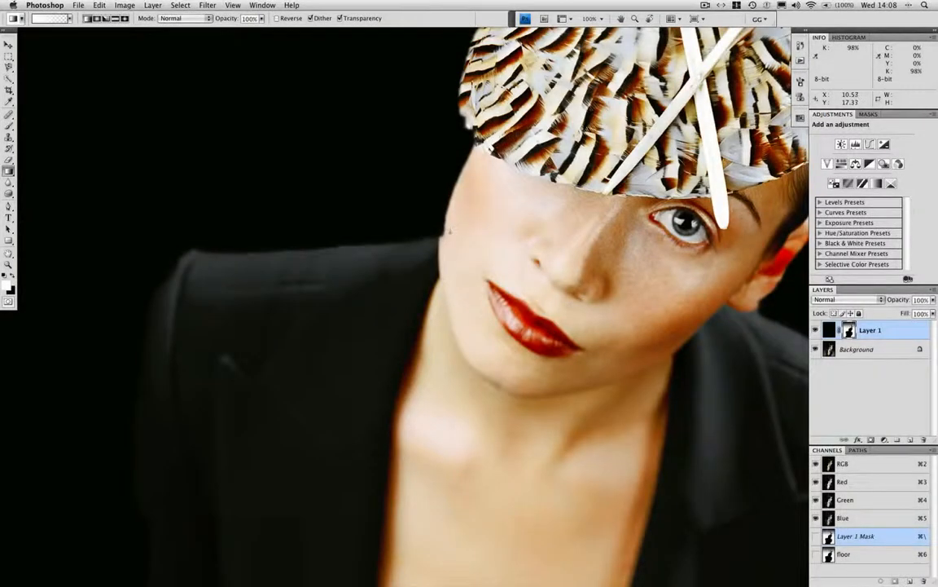
{"action": "key", "text": "y"}
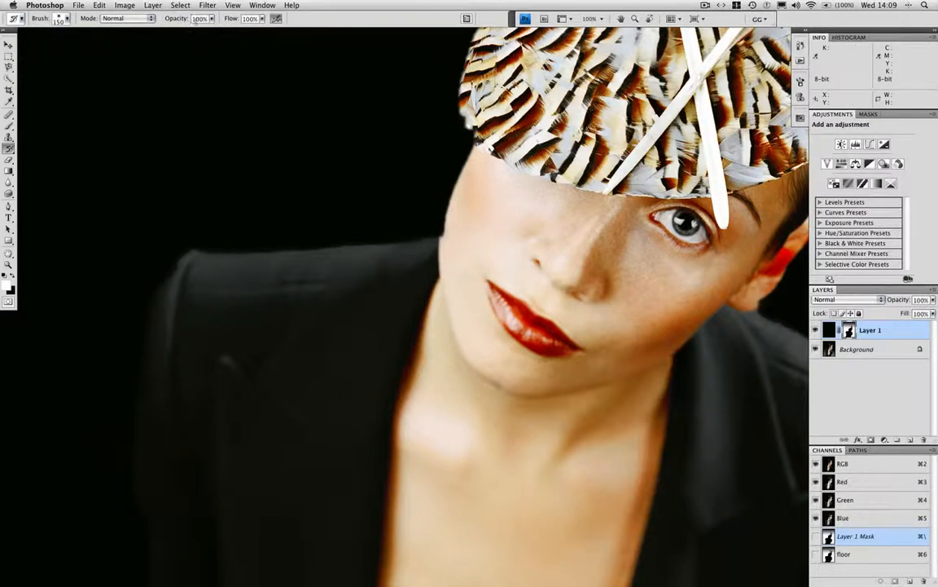
{"action": "mouse_move", "coordinate": [462, 262]}
{"action": "left_mouse_down"}
{"action": "mouse_move", "coordinate": [465, 190]}
{"action": "mouse_move", "coordinate": [485, 129]}
{"action": "mouse_move", "coordinate": [450, 106]}
{"action": "mouse_move", "coordinate": [436, 109]}
{"action": "left_mouse_up"}
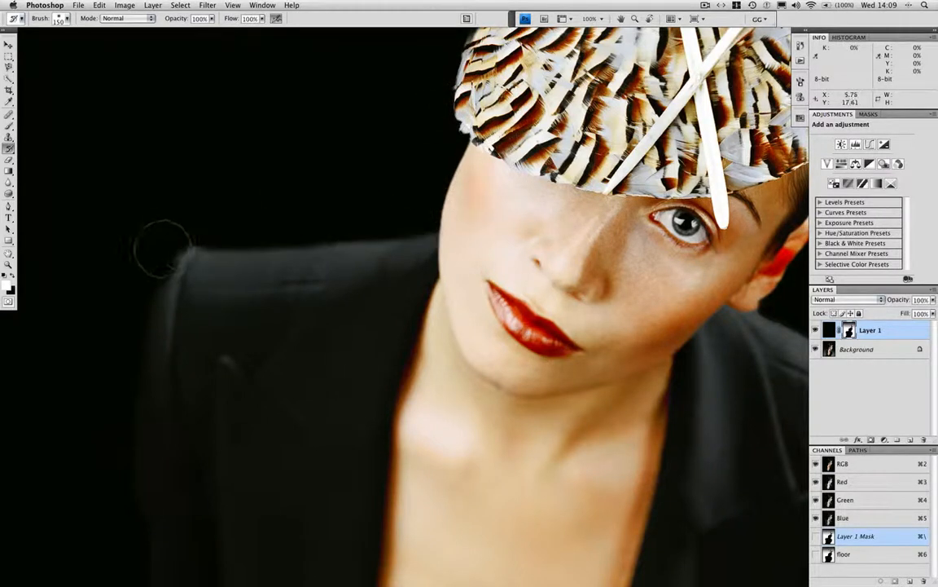
{"action": "left_click_drag", "start_coordinate": [707, 261], "coordinate": [549, 326]}
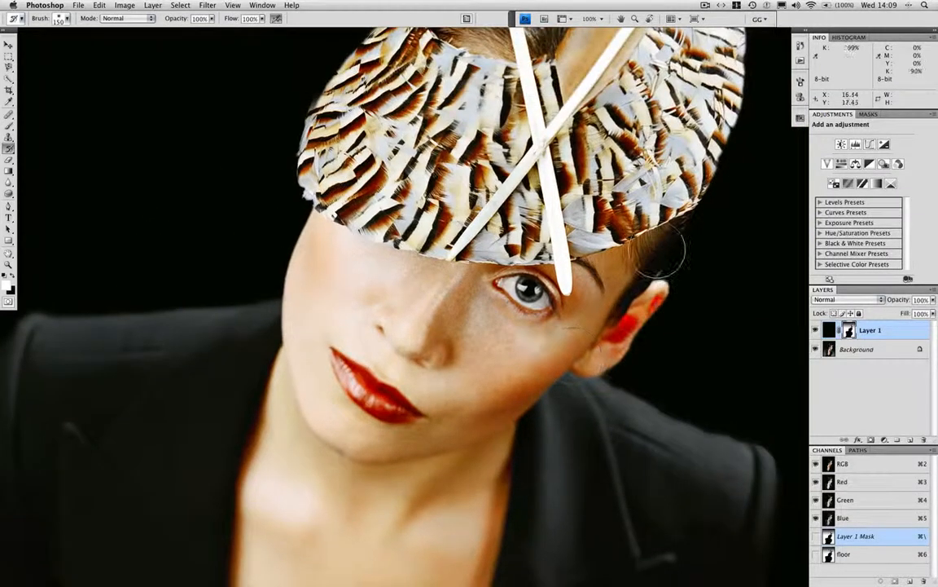
{"action": "left_click_drag", "start_coordinate": [732, 123], "coordinate": [721, 208]}
- Lower the black layer's opacity to 90%
{"action": "key", "text": "super+0"}
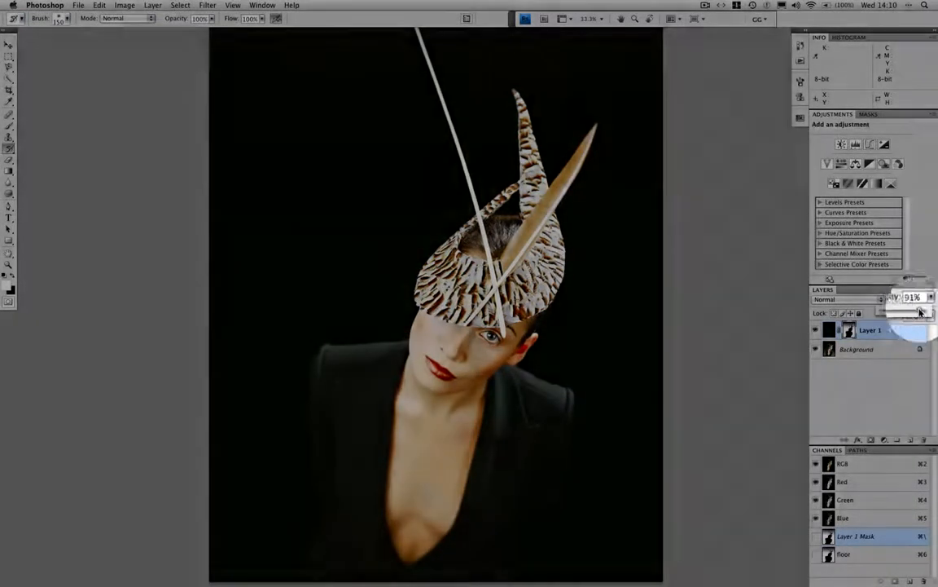
{"action": "left_click_drag", "start_coordinate": [923, 313], "coordinate": [924, 312]}
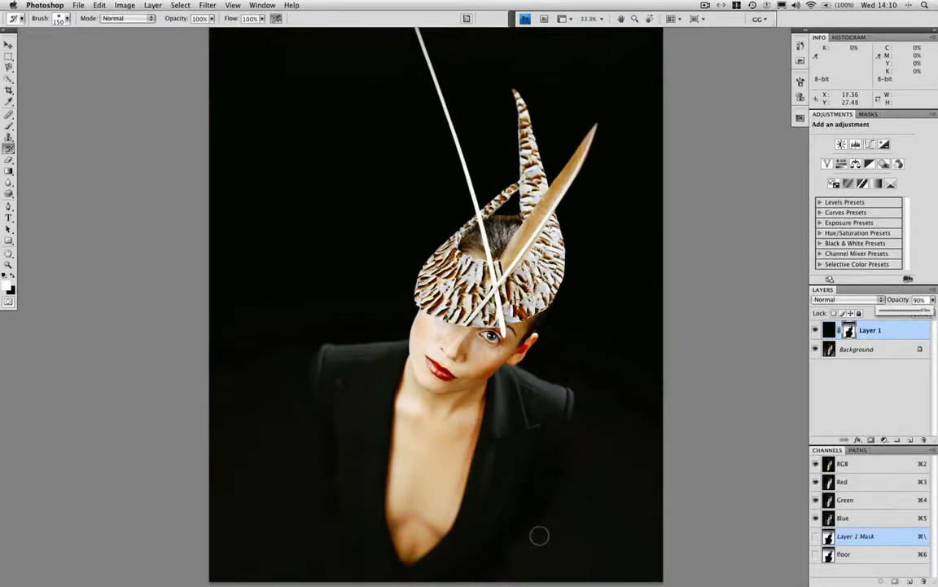
- Reduce the brush size for detailed work on the black layer's mask
{"action": "key", "text": "super+alt+0"}
{"action": "key", "text": "bracketleft"}
{"action": "key", "text": "bracketleft"}
{"action": "key", "text": "bracketleft"}
{"action": "key", "text": "bracketleft"}
{"action": "key", "text": "bracketleft"}
{"action": "key", "text": "bracketleft"}
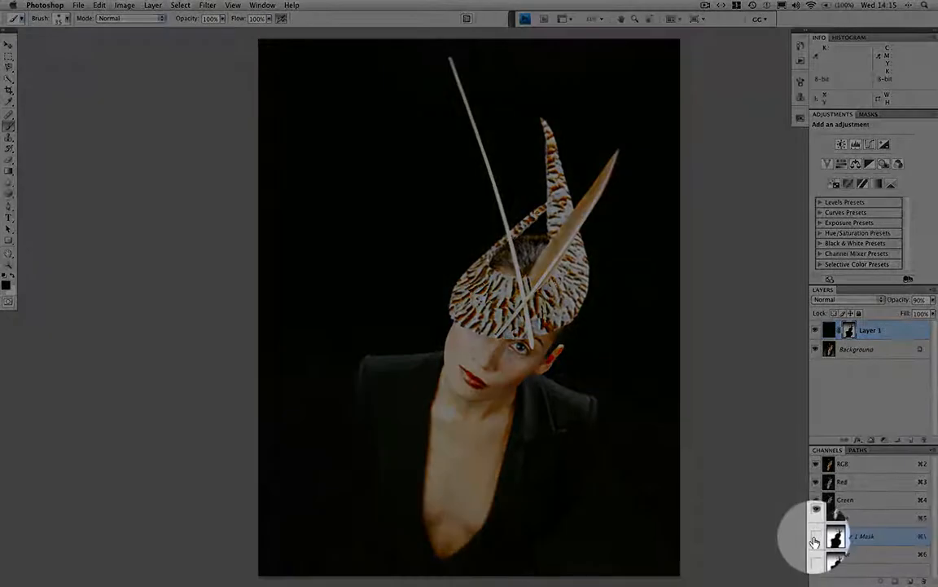
- Display the black layer's mask as a red overlay on the image and enlarge the brush for retouching it
{"action": "left_click", "coordinate": [816, 538]}
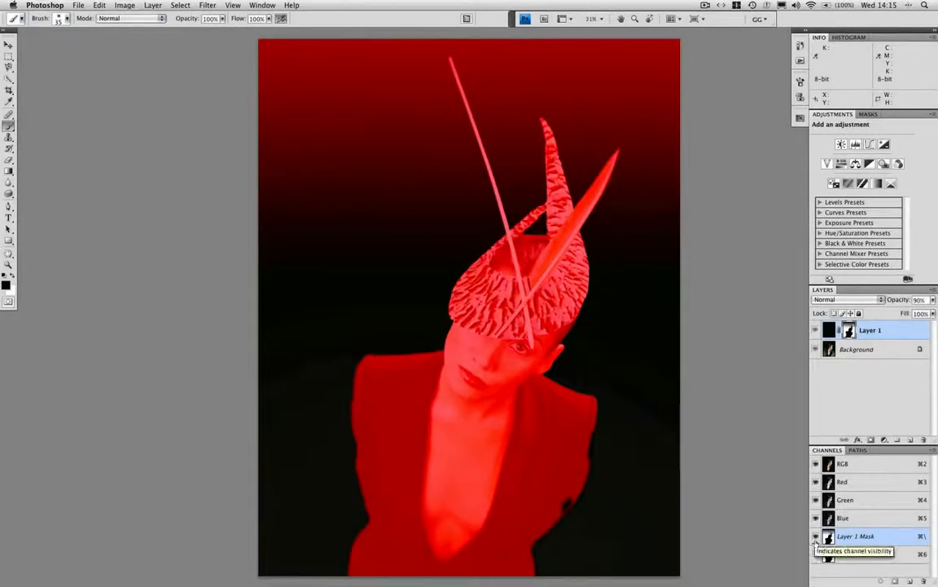
{"action": "key", "text": "bracketright"}
{"action": "key", "text": "bracketright"}
{"action": "key", "text": "bracketright"}
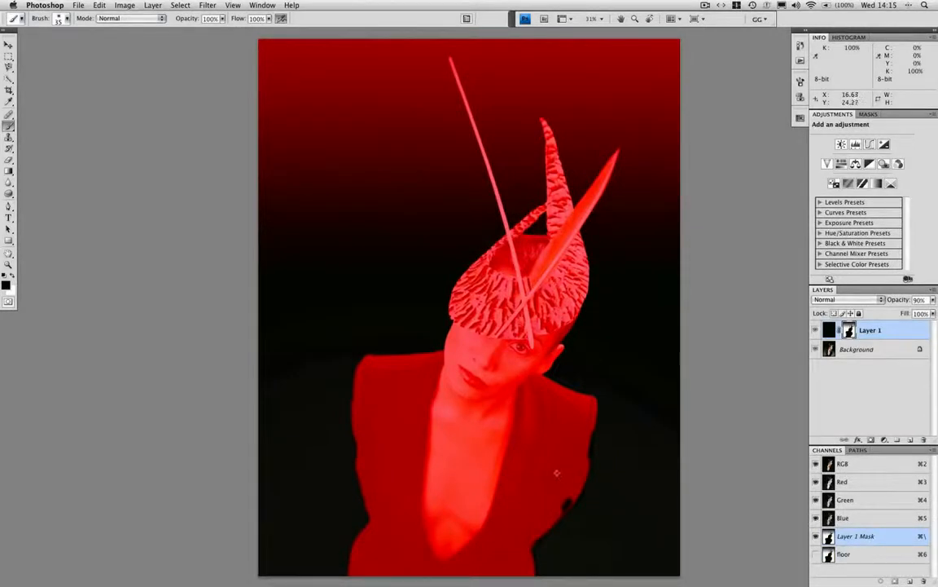